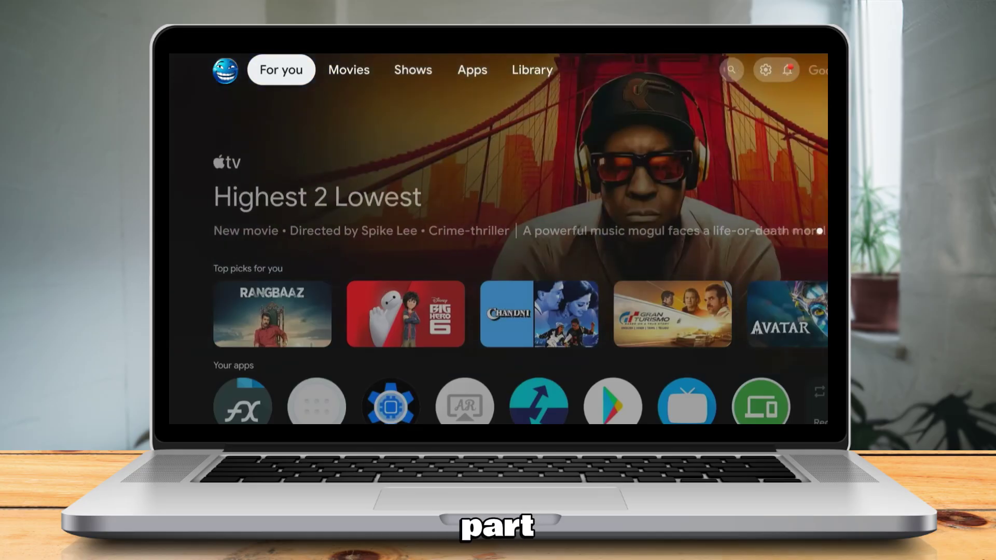
Open the Apps section, then step between Search and the For you tab.
key(Down)
key(Down)
key(Down)
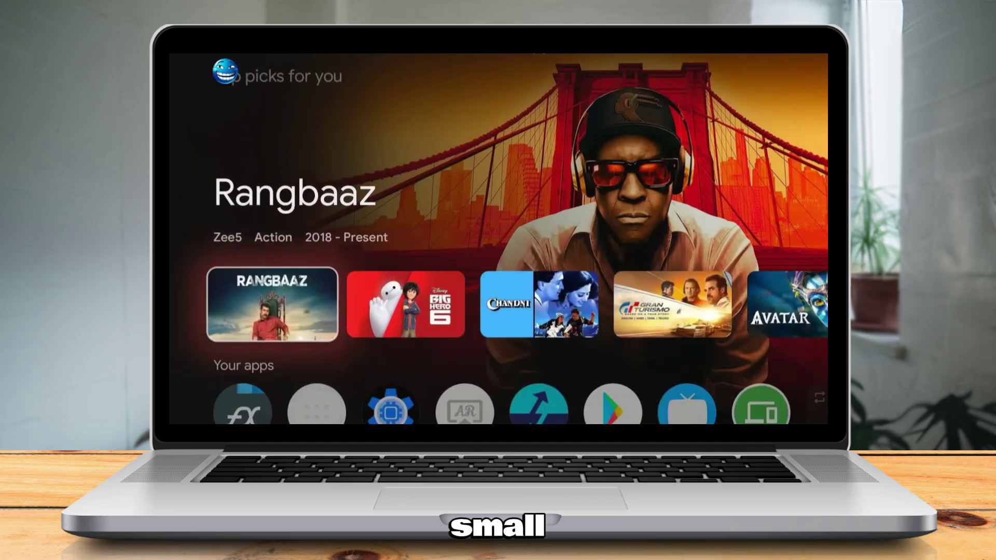
key(Right)
key(Return)
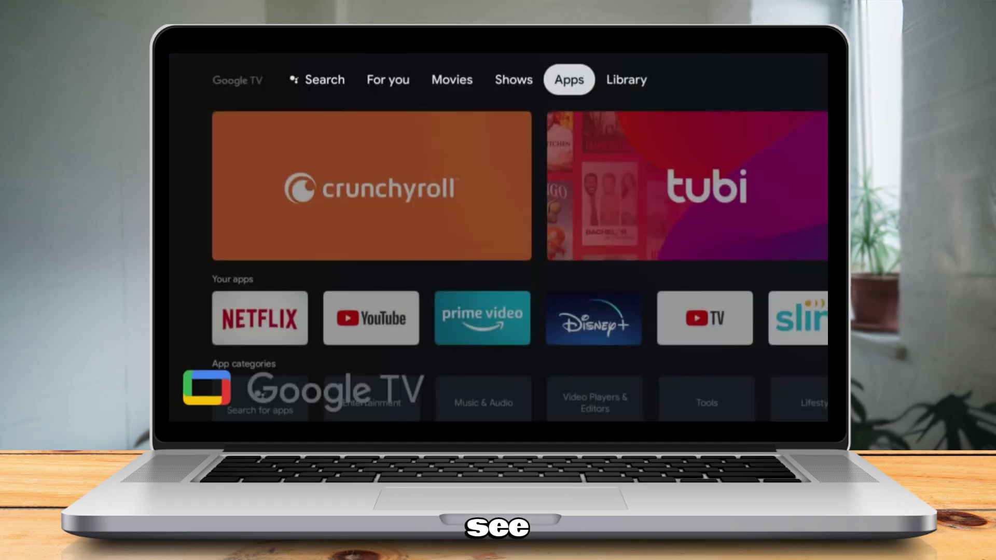
key(Left)
key(Left)
key(Left)
key(Left)
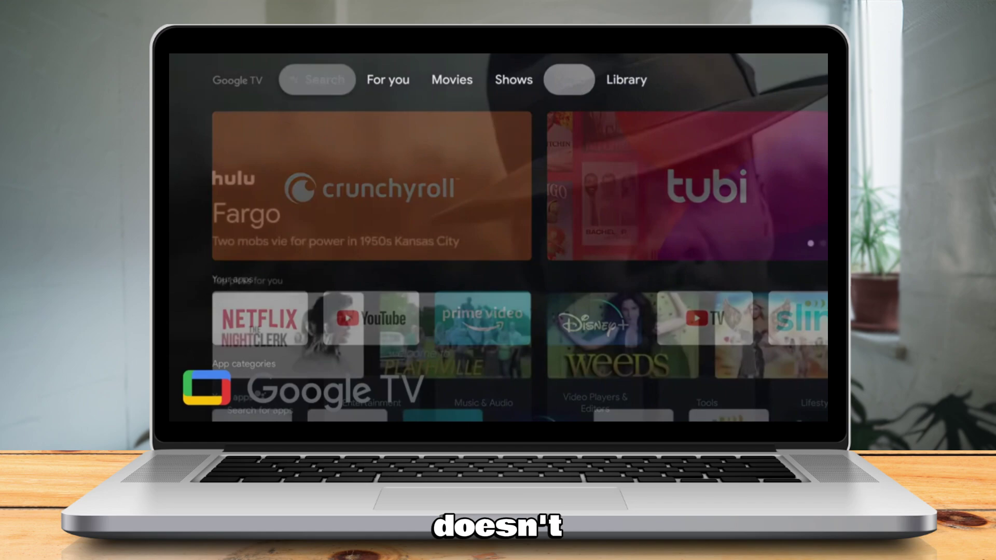
key(Right)
key(Left)
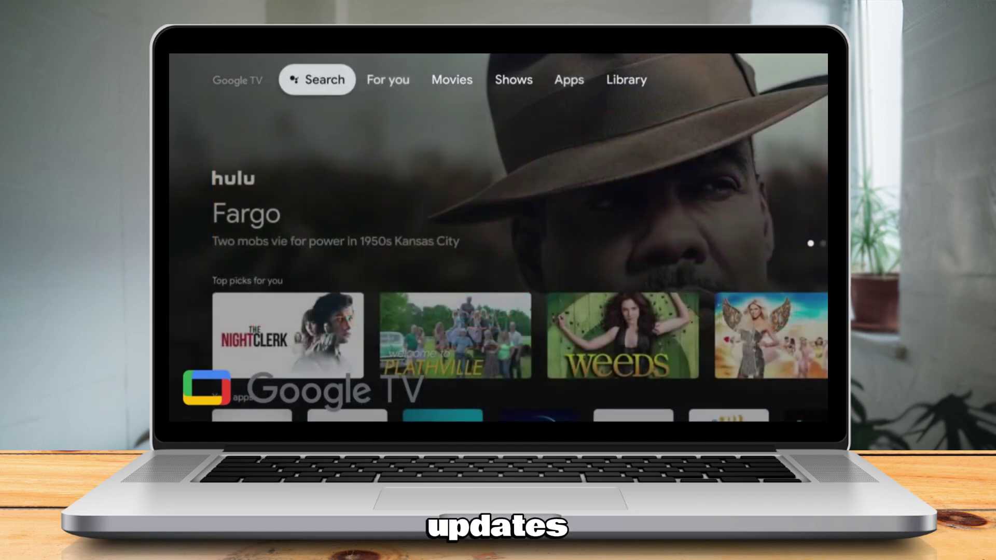
key(Right)
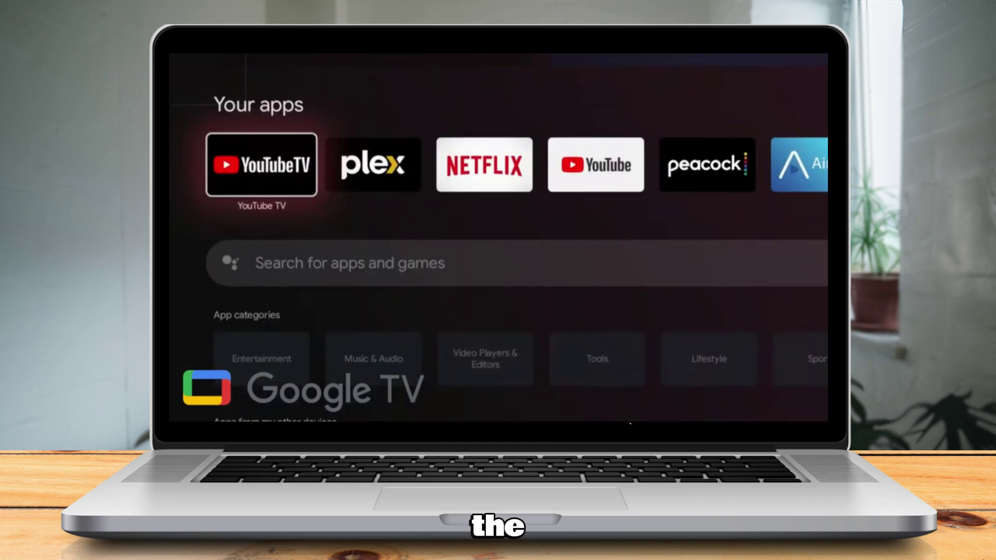
Browse the app search, categories and other-device apps, then toggle Search and For you.
key(Down)
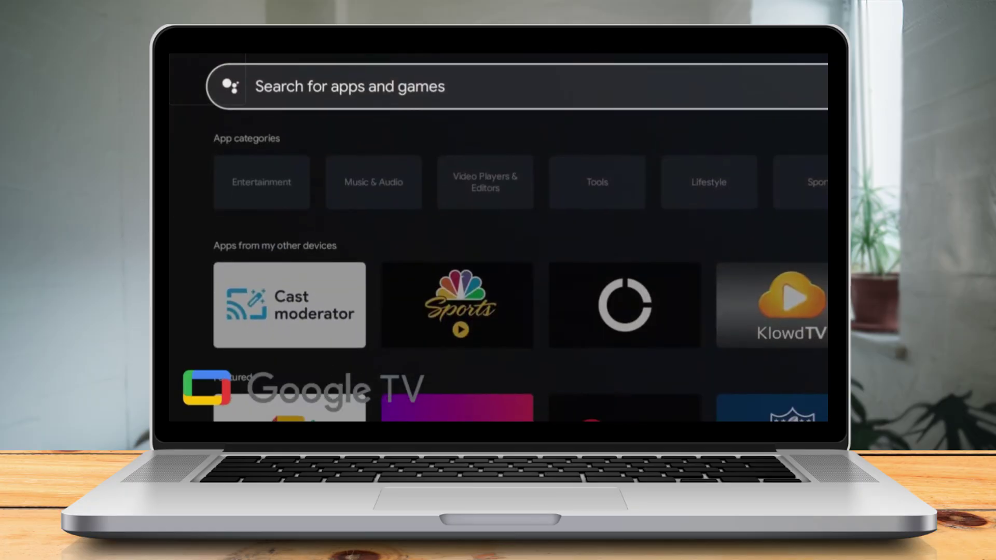
key(Down)
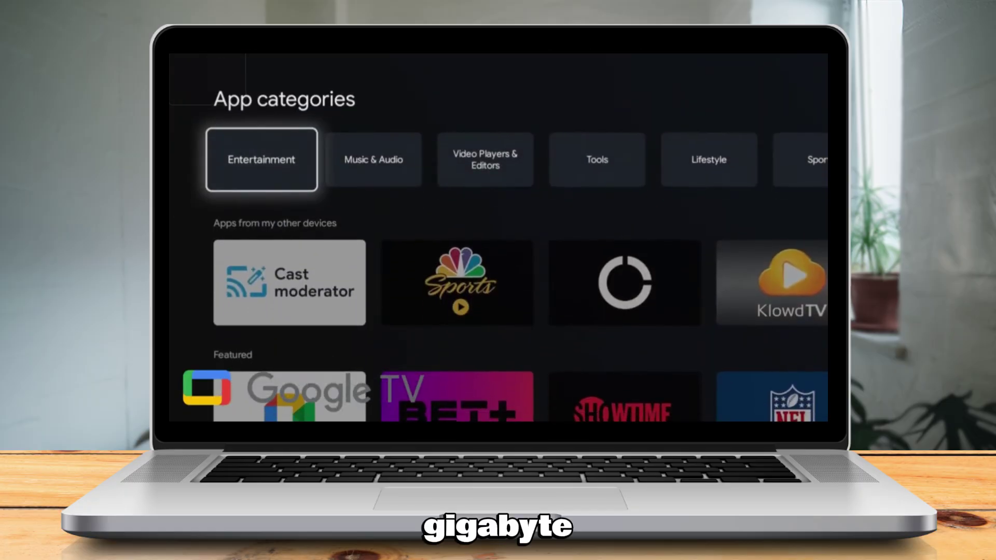
key(Down)
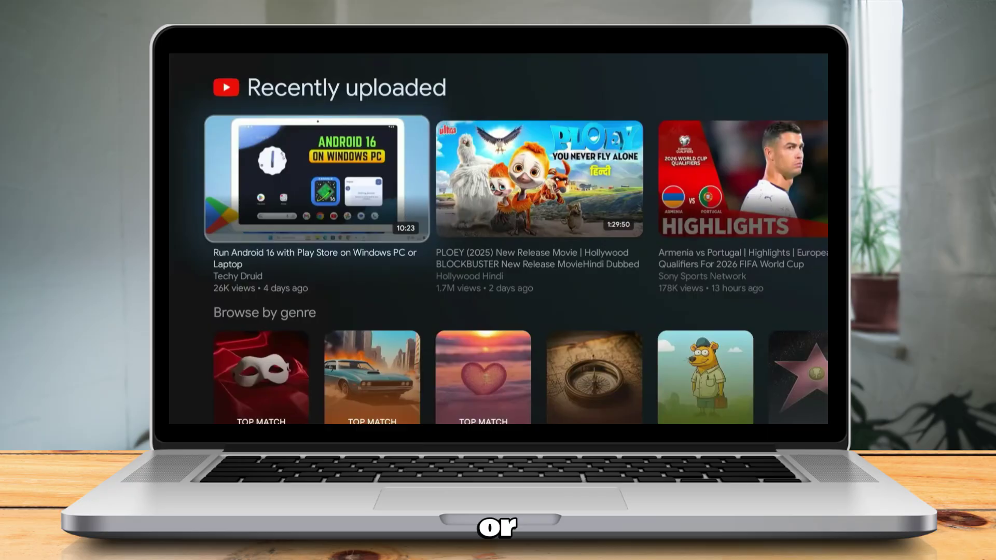
key(Up)
key(Up)
key(Up)
key(Up)
key(Up)
key(Up)
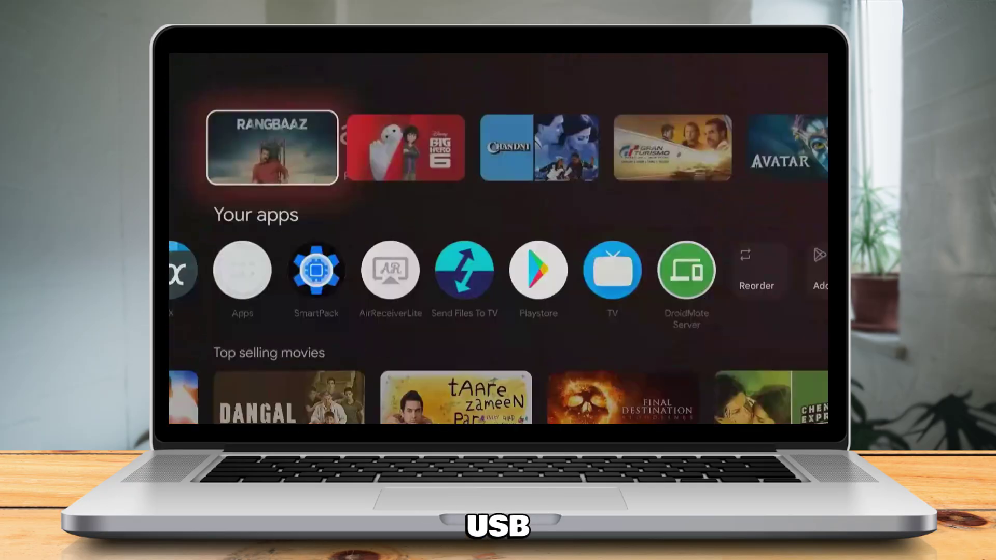
key(Up)
key(Up)
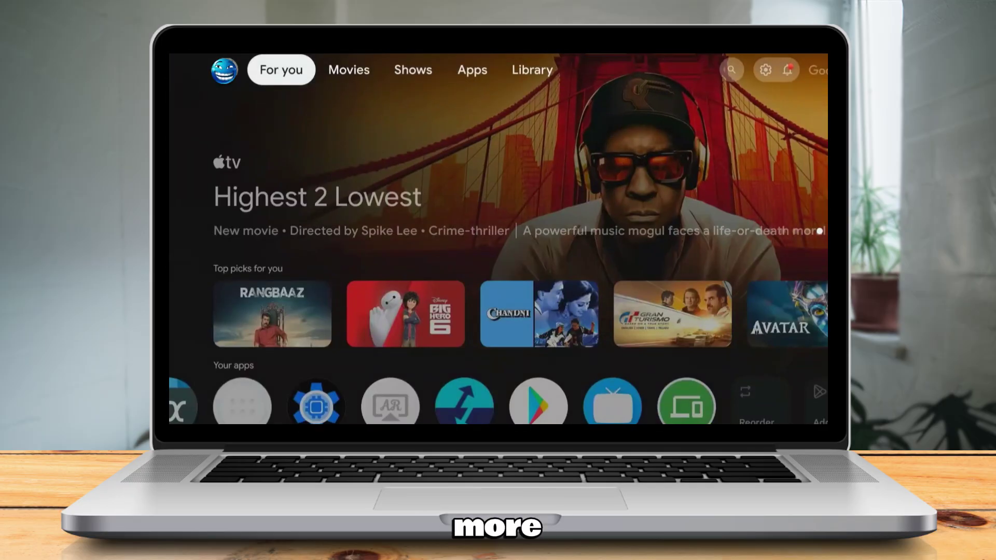
key(Right)
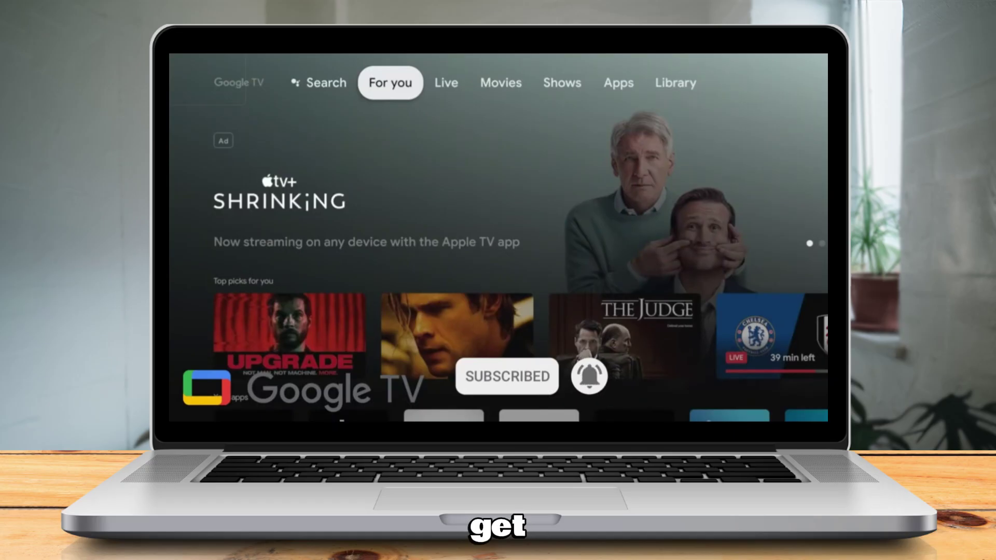
key(Left)
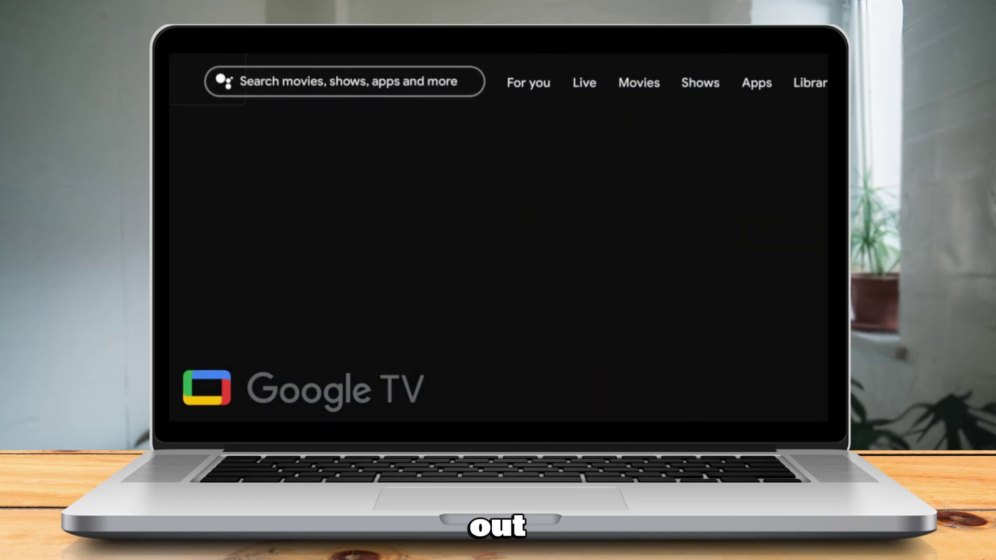
key(Right)
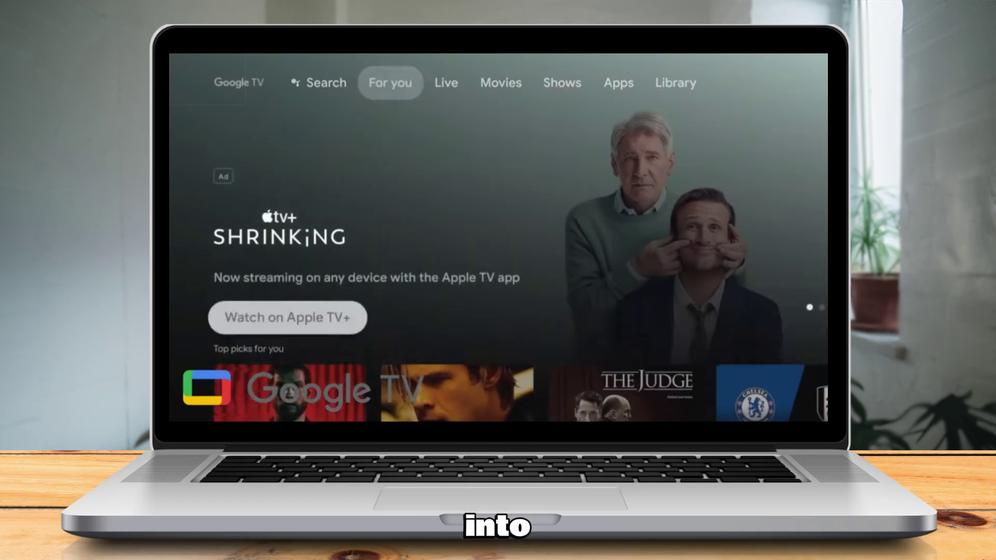
Scroll right and back through the Top picks titles.
key(Down)
key(Down)
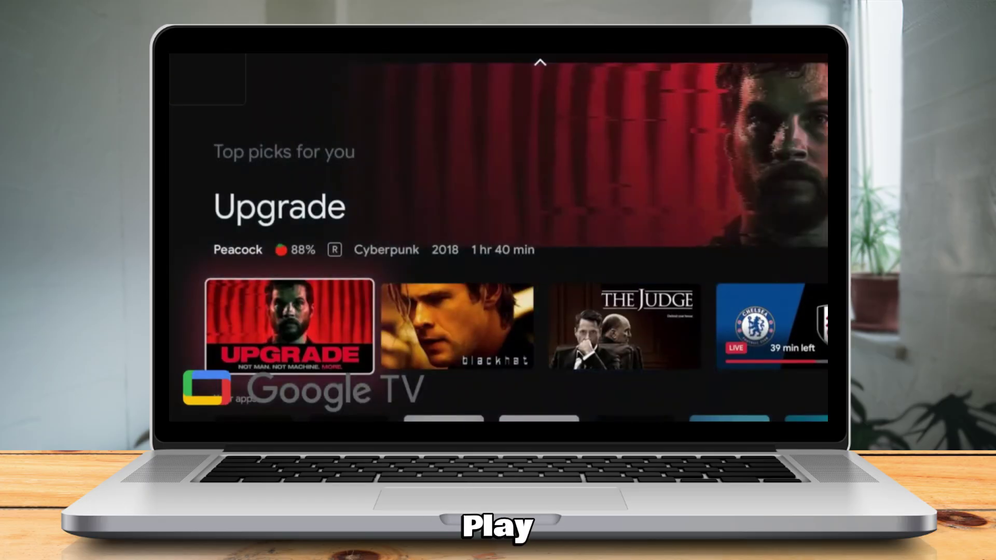
key(Right)
key(Right)
key(Right)
key(Right)
key(Right)
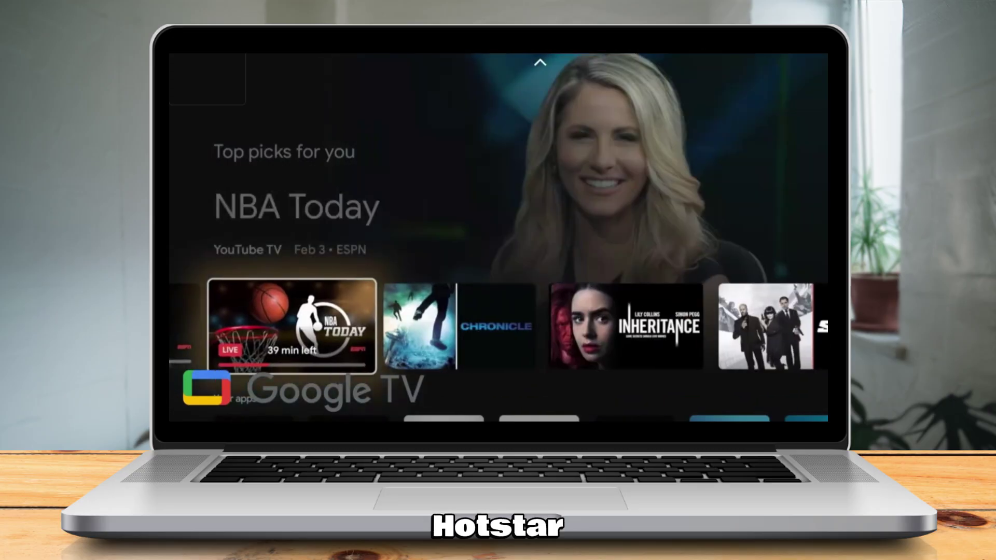
key(Right)
key(Left)
key(Left)
key(Left)
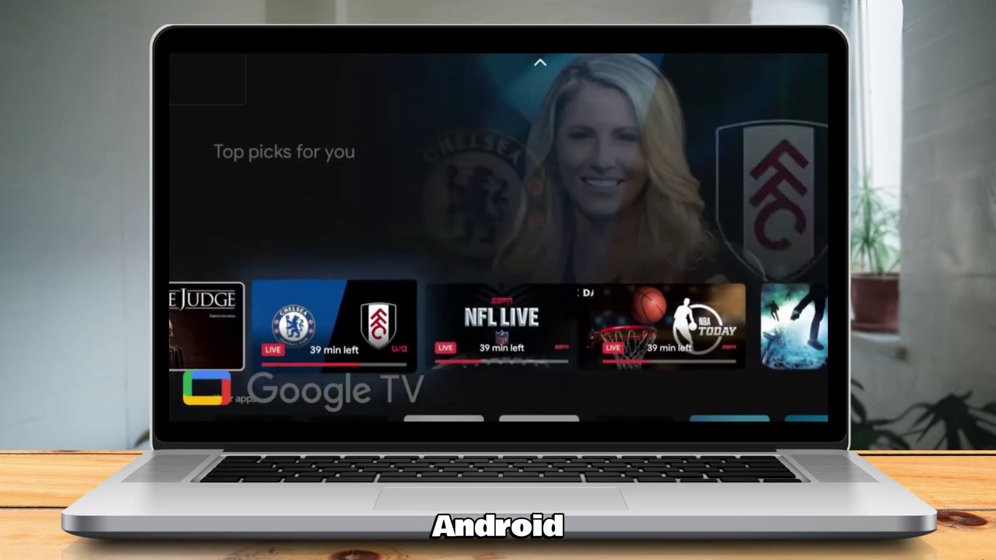
key(Left)
key(Left)
key(Left)
Move down through the Your apps row and browse the Top selling movies.
key(Down)
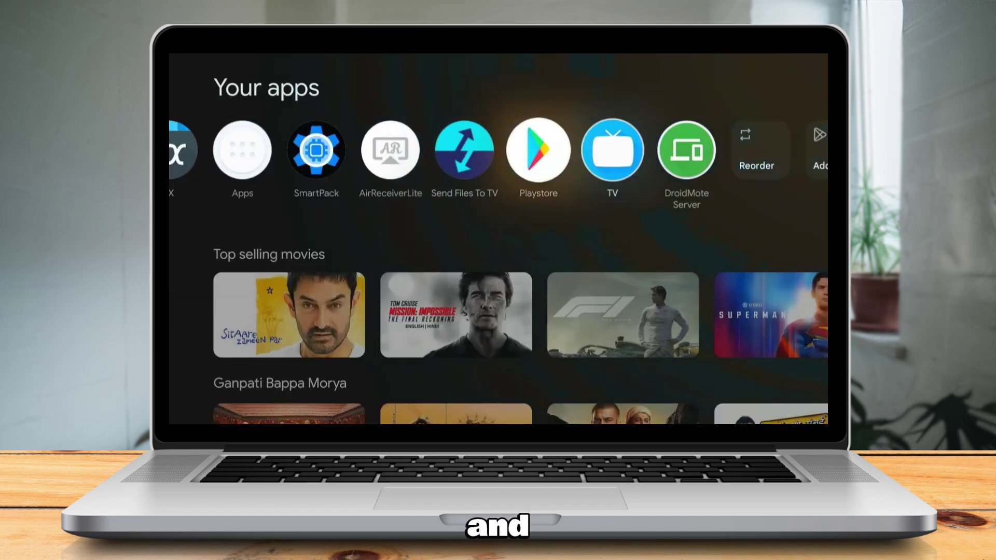
key(Right)
key(Down)
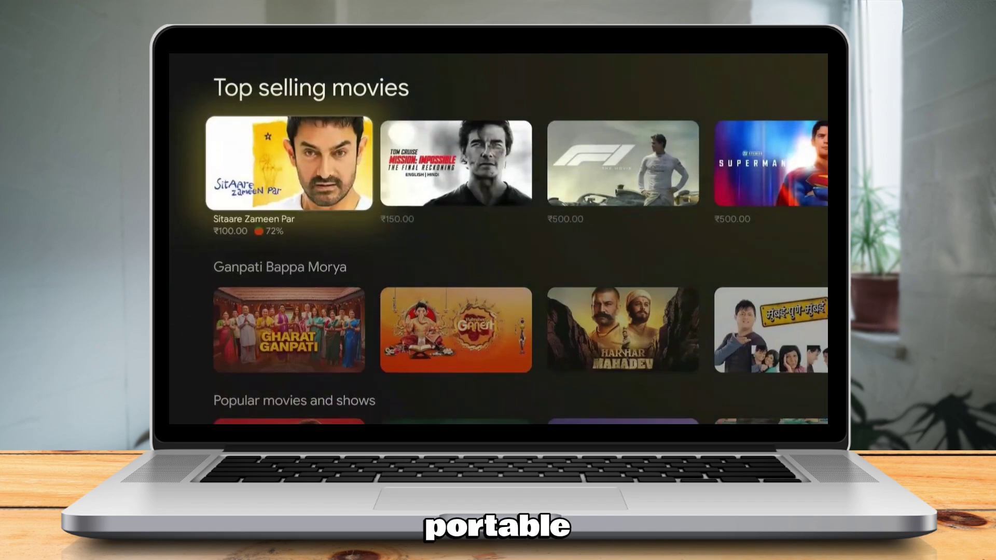
key(Right)
key(Right)
key(Right)
key(Right)
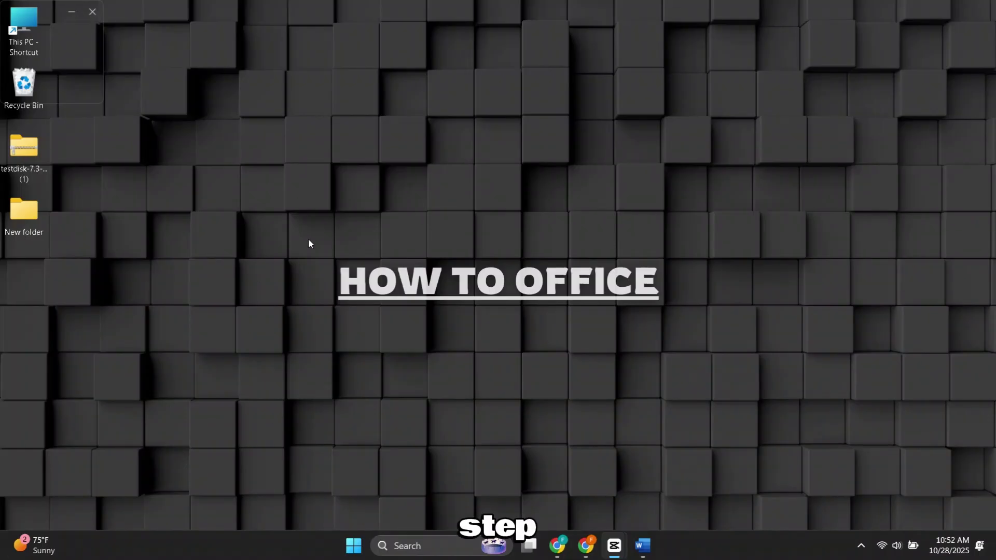
Load the pasted mega.nz link in Chrome and standard-download Google TV 13 + Data.zip (2.11 GB).
click(586, 545)
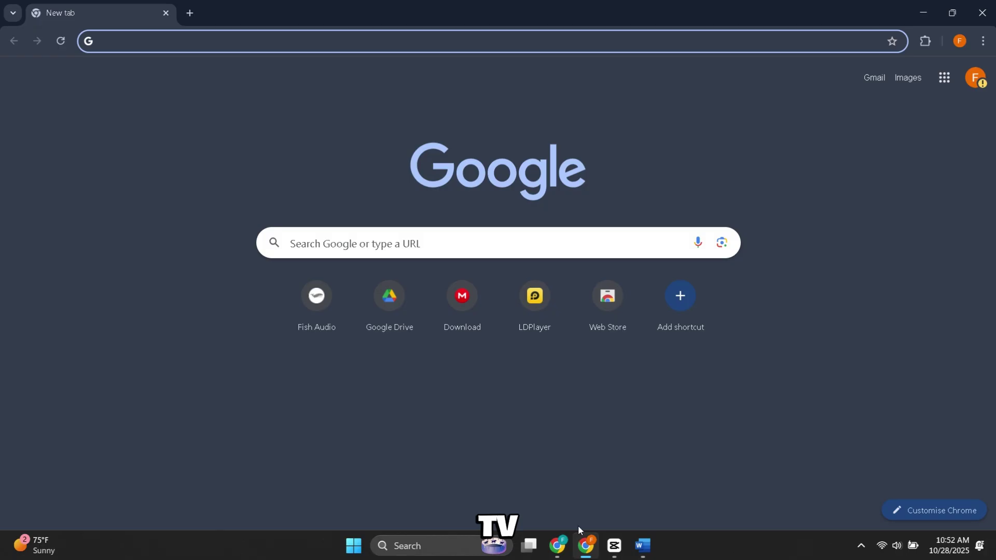
right_click(118, 38)
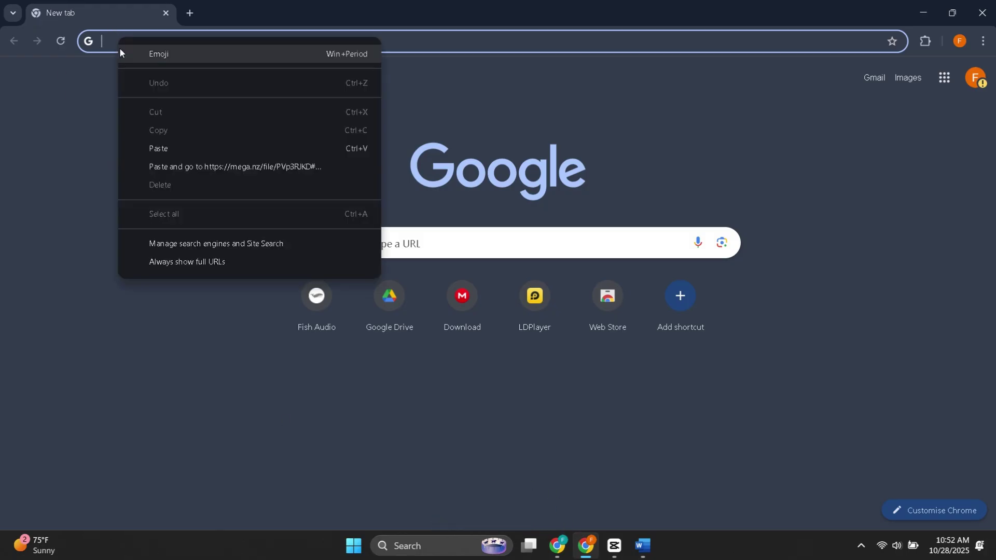
click(147, 148)
key(Return)
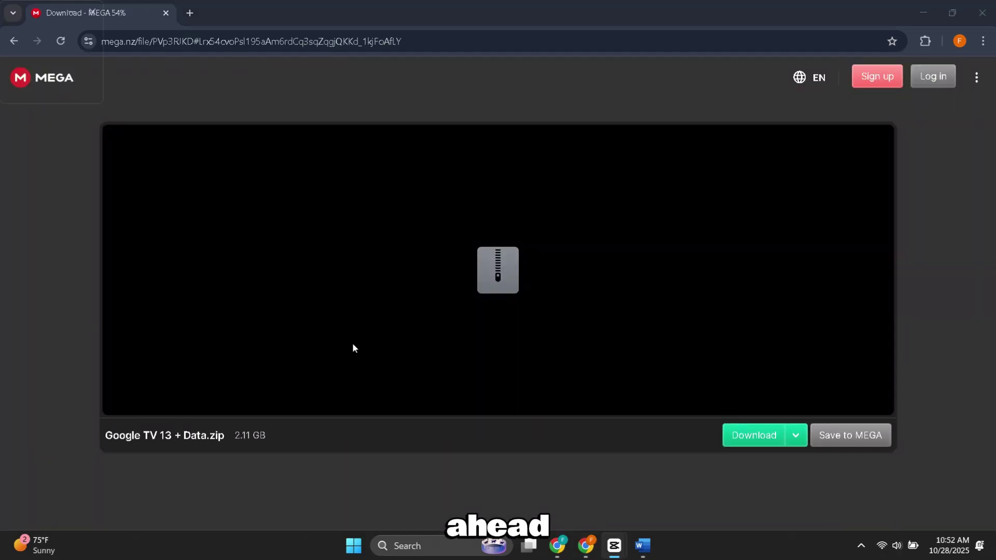
click(795, 435)
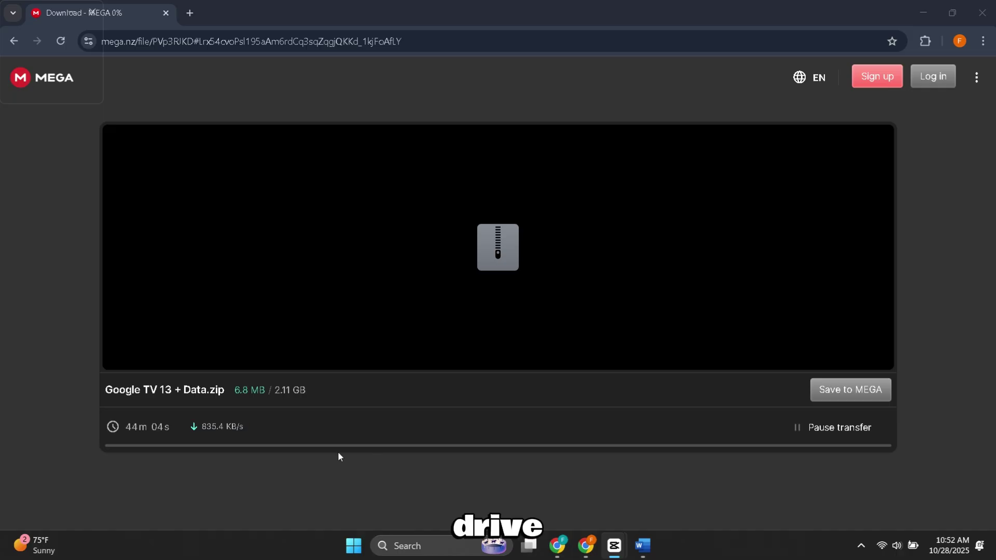
Search the web for RUFUS in a new Chrome tab.
click(192, 15)
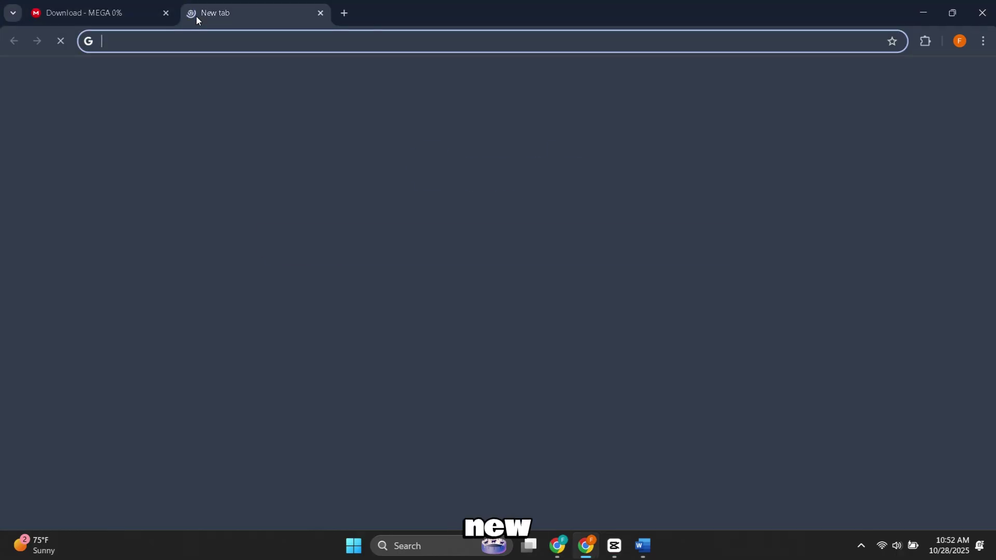
click(183, 44)
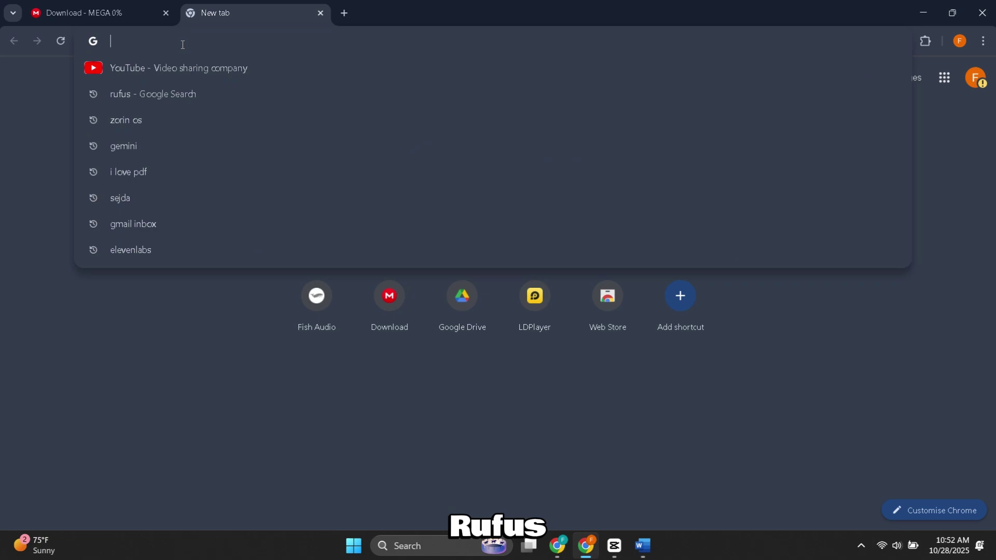
text(RUFUS)
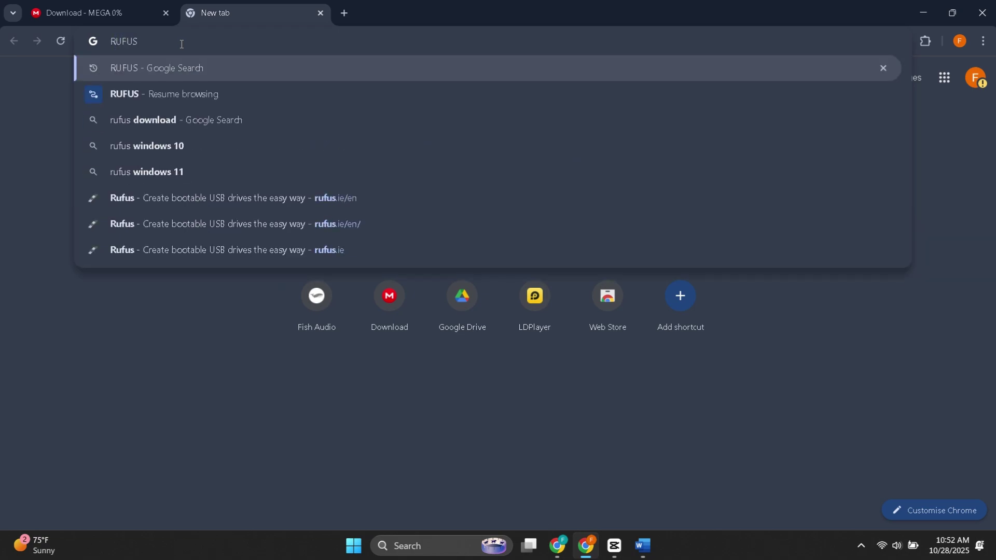
key(Return)
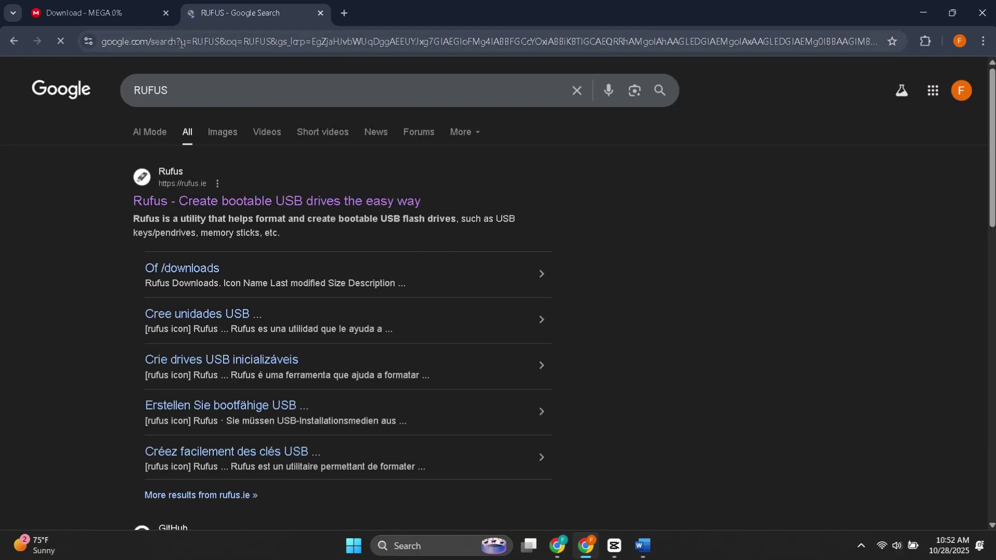
On rufus.ie, scroll to Download and get rufus-4.11.exe.
click(224, 203)
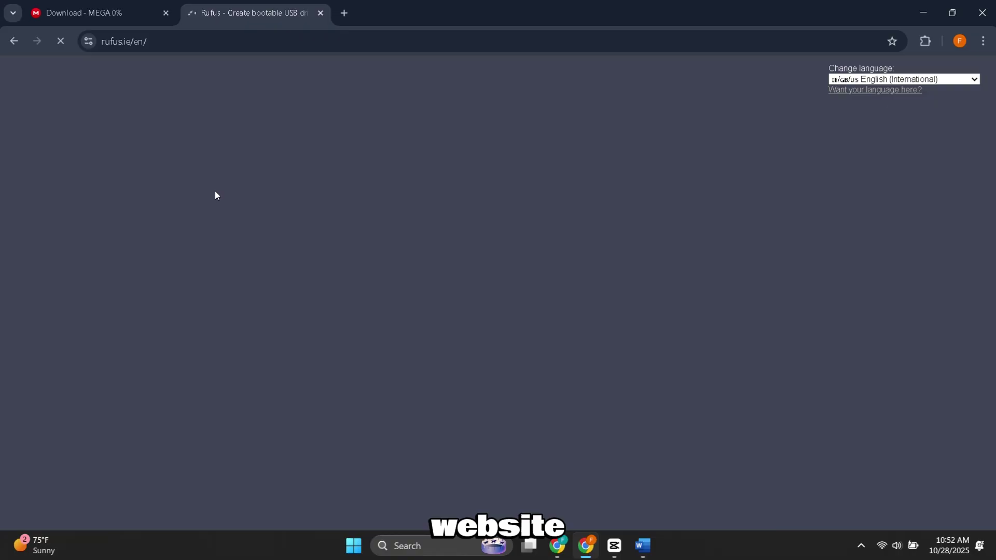
scroll(355, 223, down, 6)
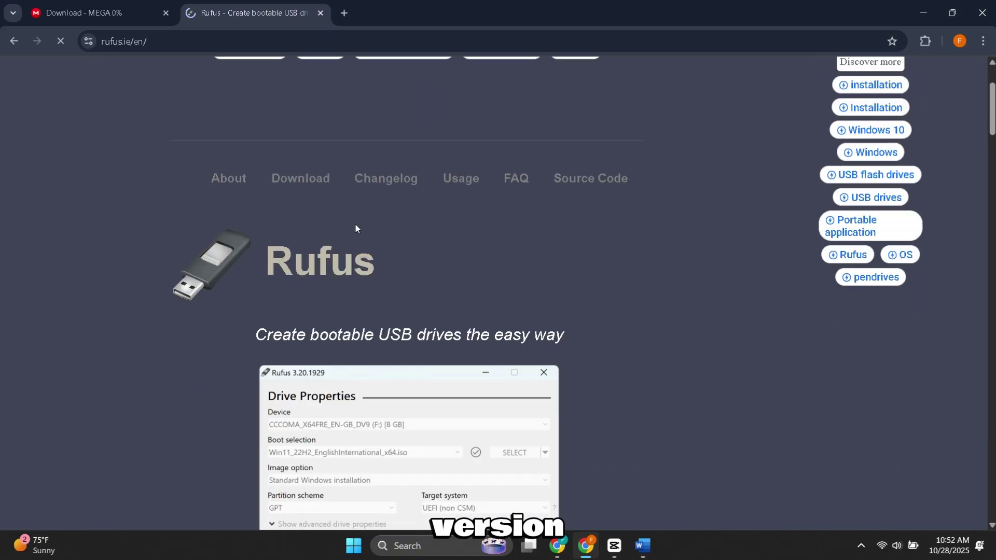
scroll(356, 226, down, 12)
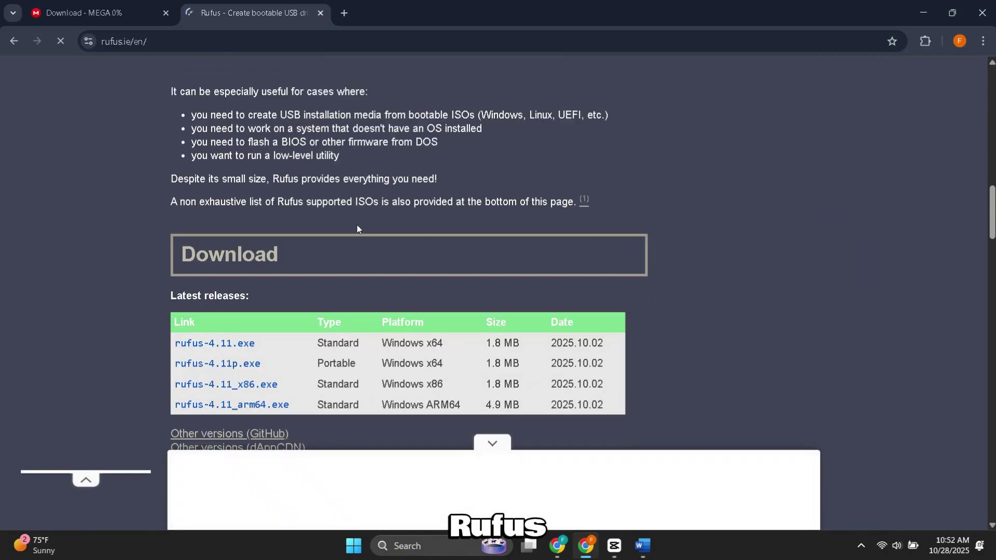
click(250, 279)
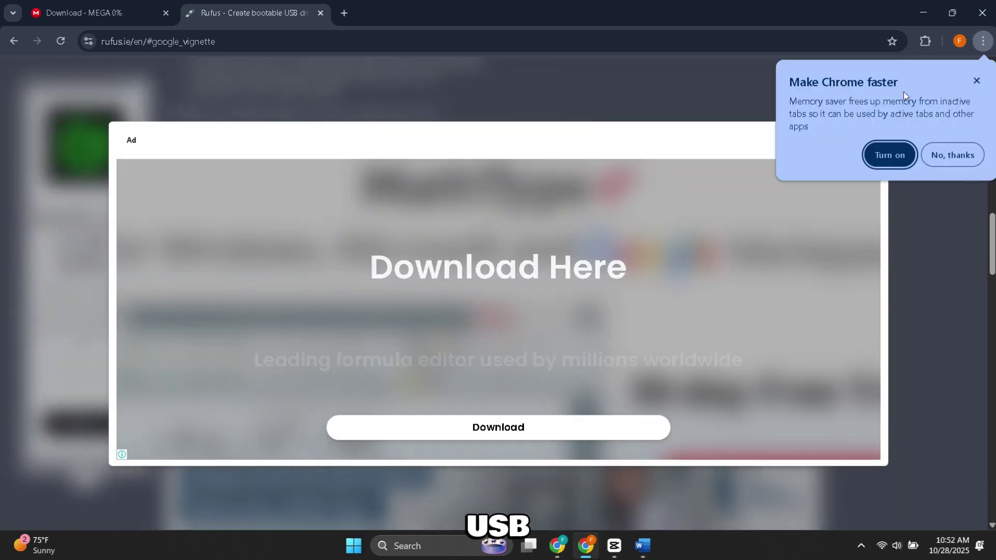
Dismiss the memory-saver tip and ad, then check the rufus-4.11.exe download progress.
click(934, 155)
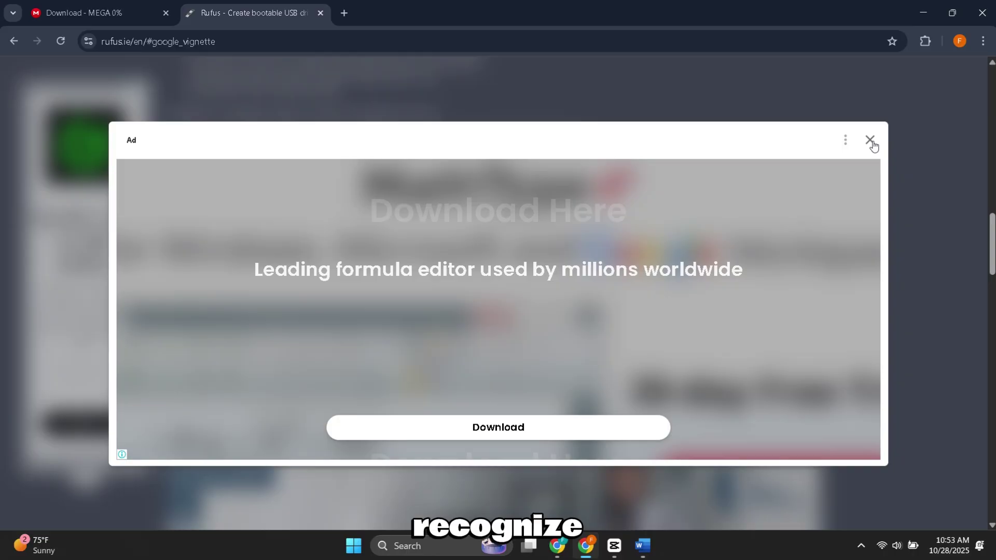
click(870, 141)
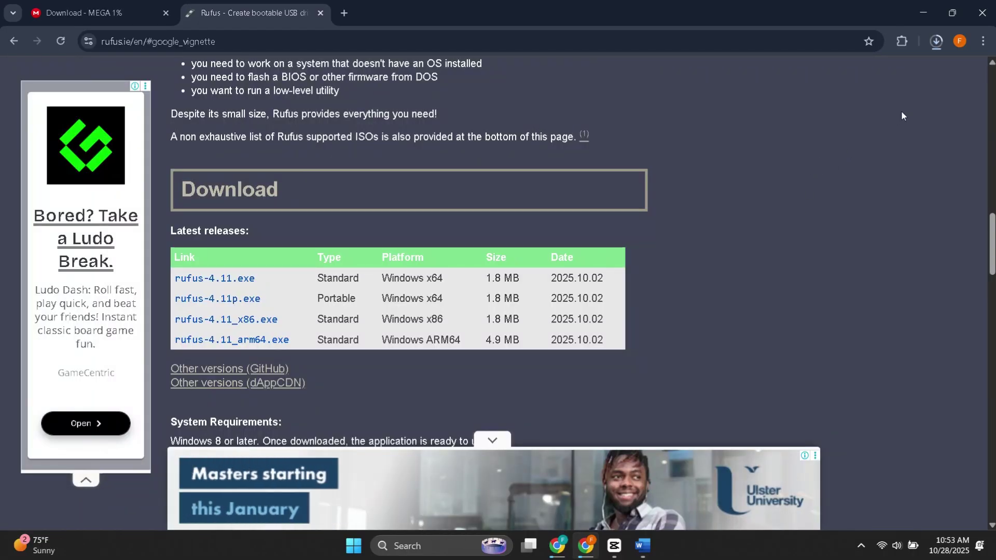
click(934, 42)
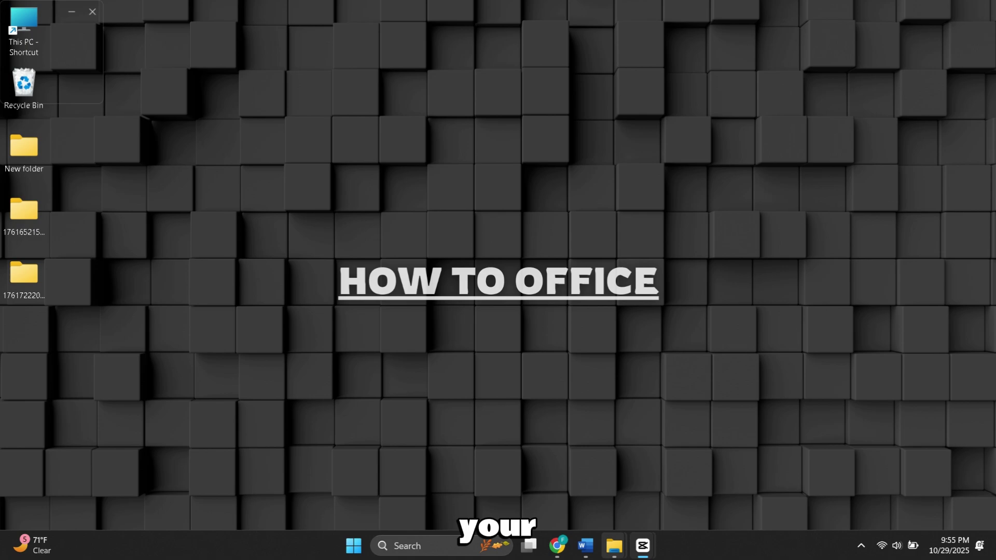
Extract All of Google TV 13 + Data.zip into the Downloads folder.
mouse_move(614, 546)
click(579, 484)
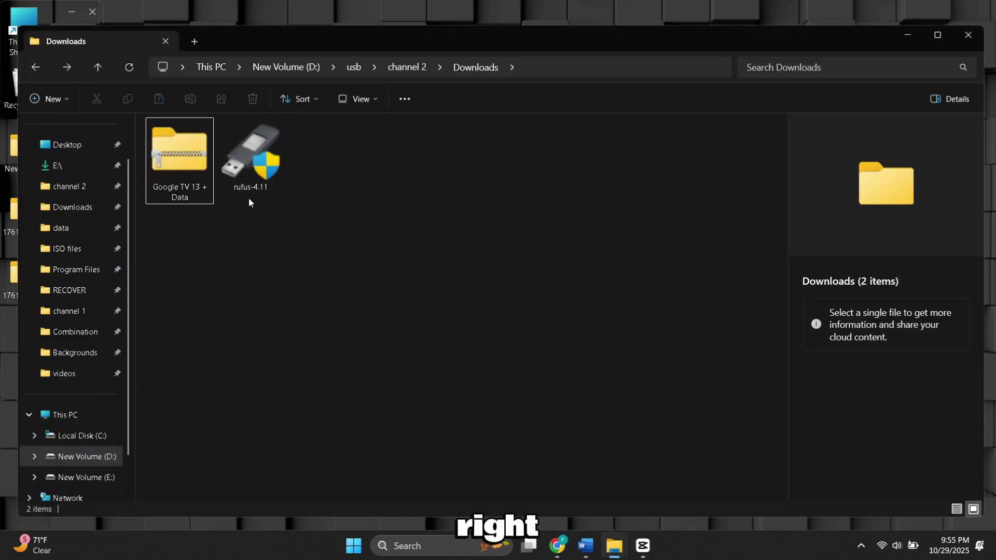
right_click(183, 161)
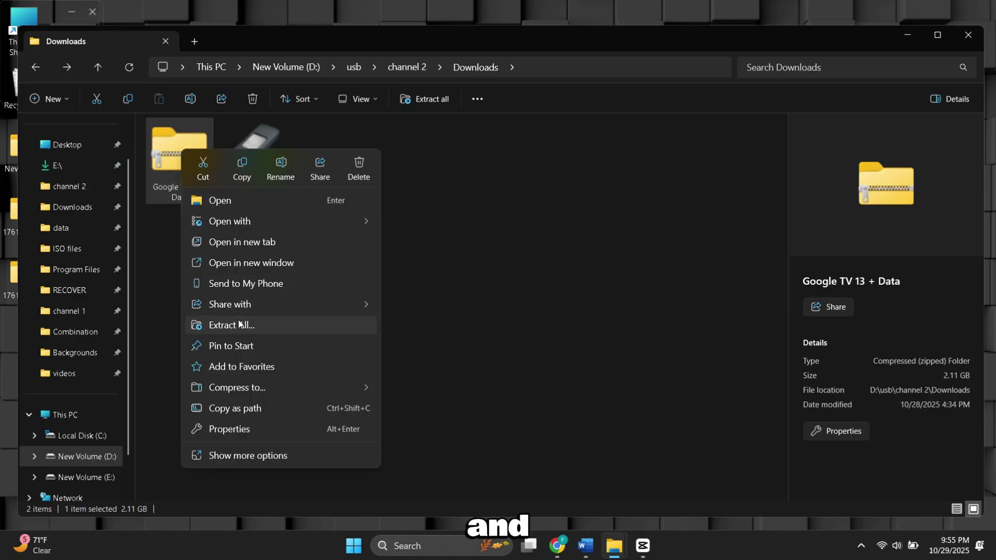
click(239, 323)
click(595, 407)
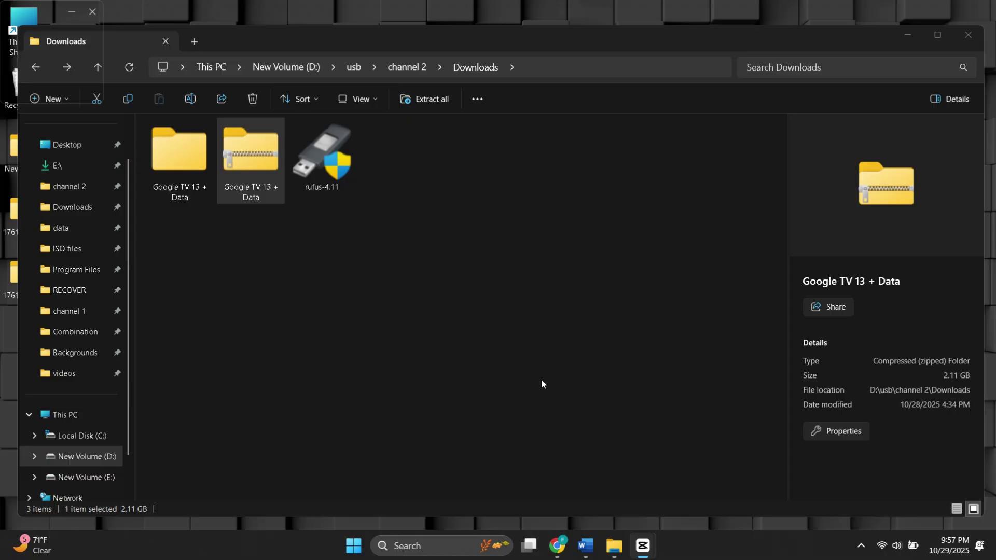
click(548, 395)
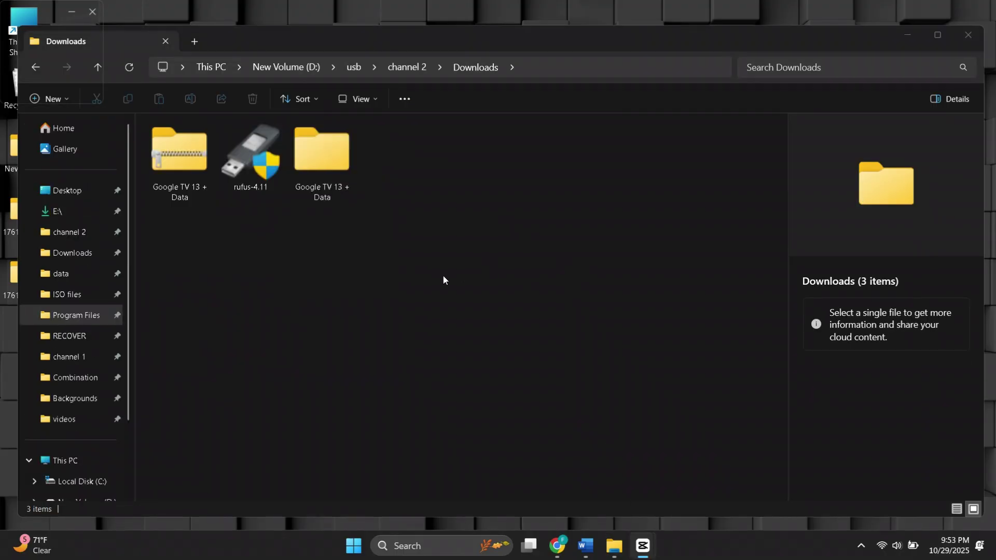
Open Google TV 13 + Data and its Storages folder to see the DATA-EXT4 zips.
click(326, 148)
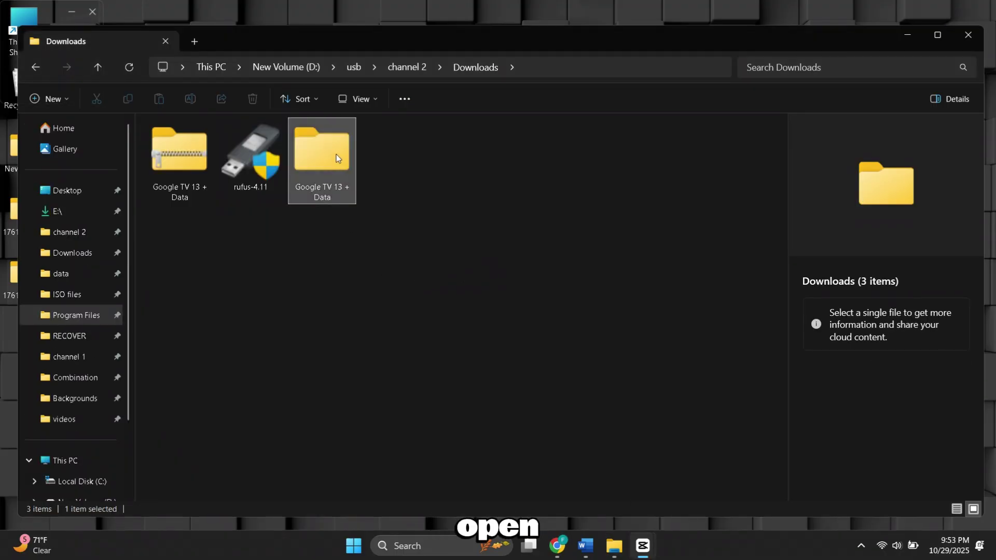
double_click(336, 154)
click(172, 142)
double_click(172, 143)
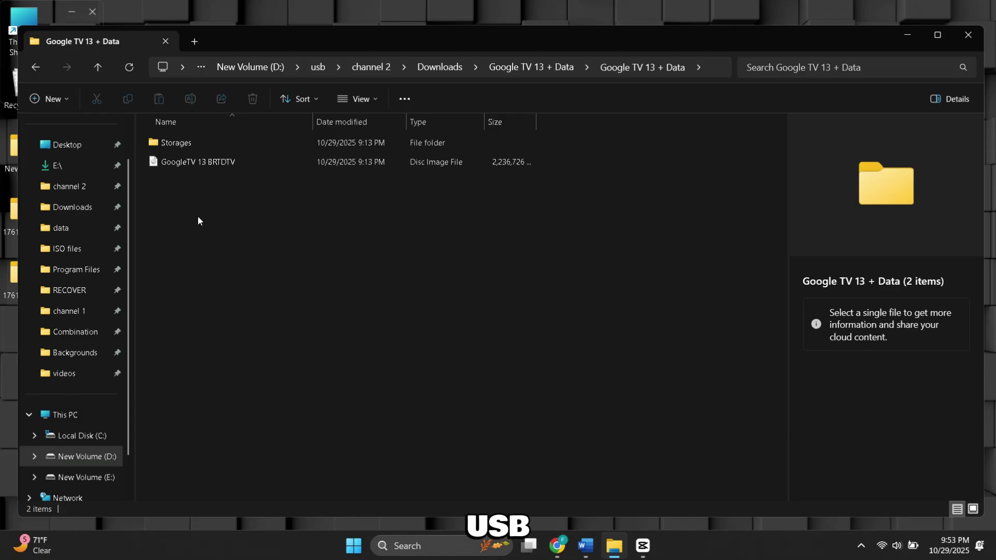
click(184, 139)
double_click(185, 139)
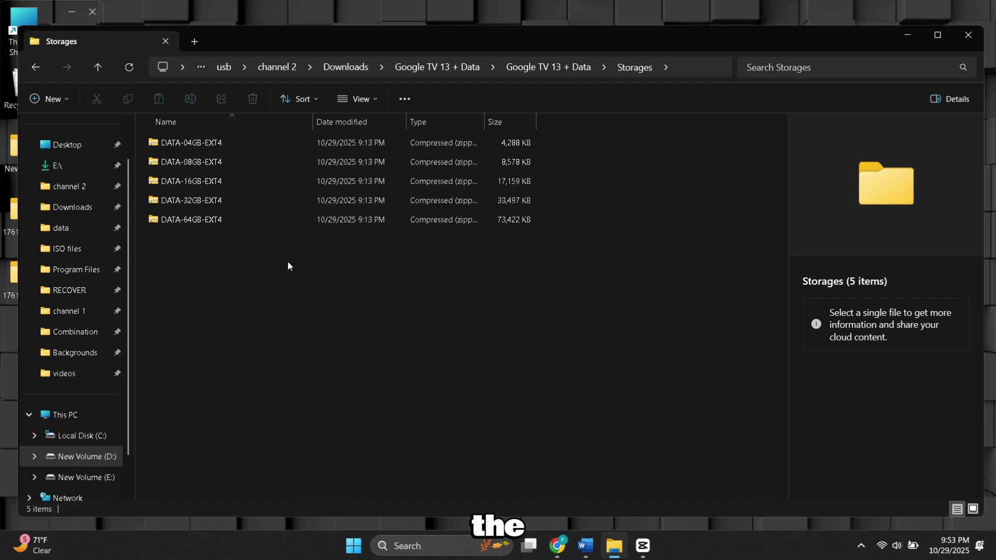
Go back to Downloads and select rufus-4.11.
click(35, 68)
click(36, 67)
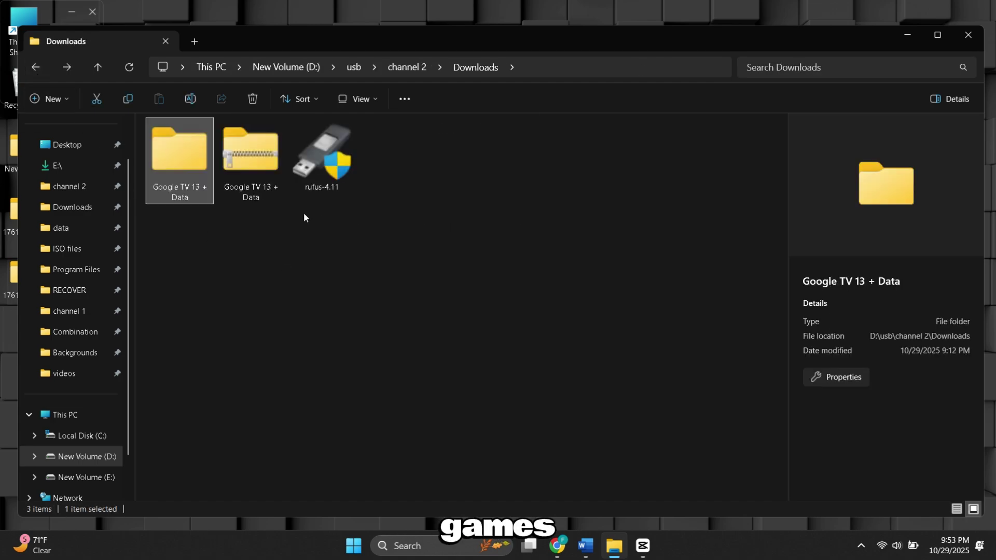
click(332, 226)
click(318, 170)
Launch rufus-4.11 and approve the administrator prompt.
right_click(319, 170)
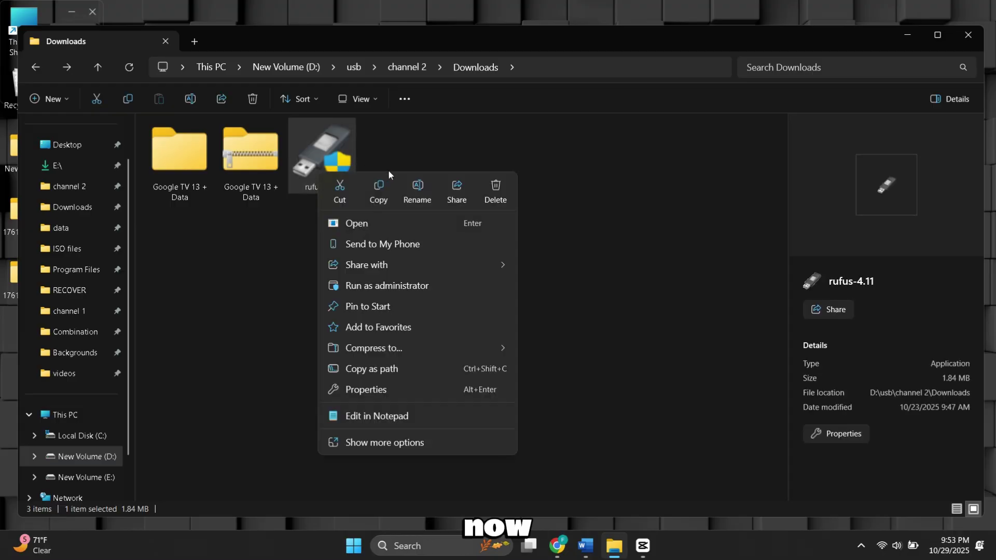
click(392, 218)
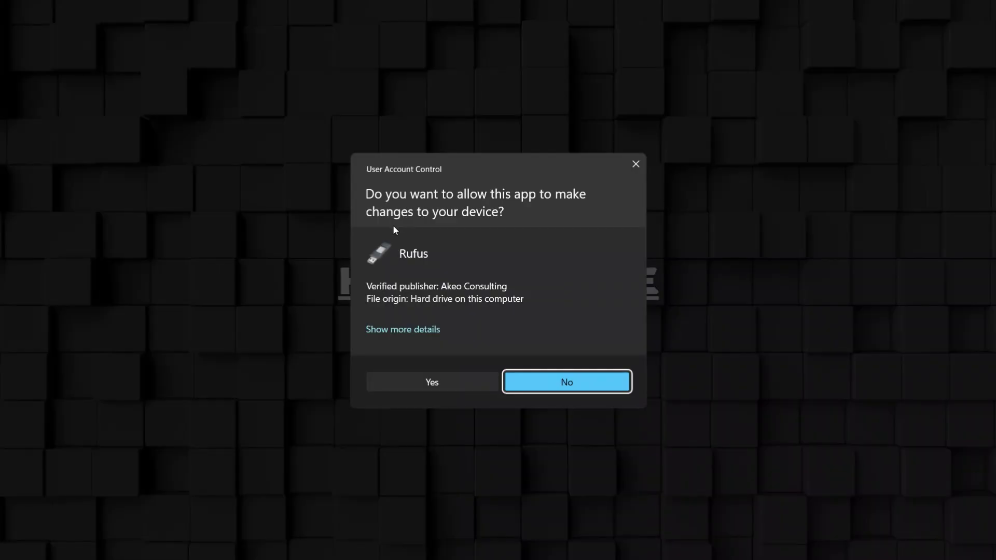
click(458, 387)
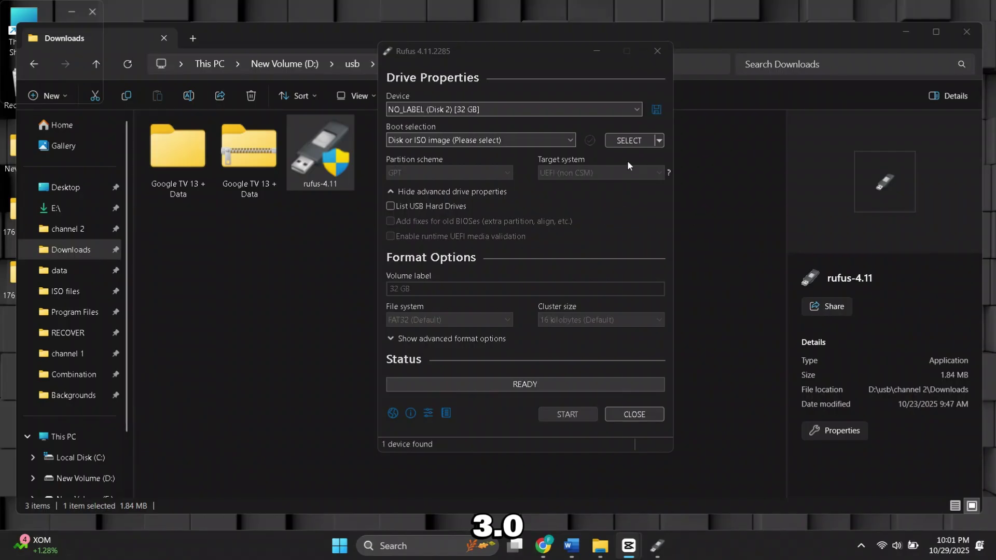
Keep NO_LABEL (Disk 2) [32 GB] as the device and enable List USB Hard Drives.
click(589, 118)
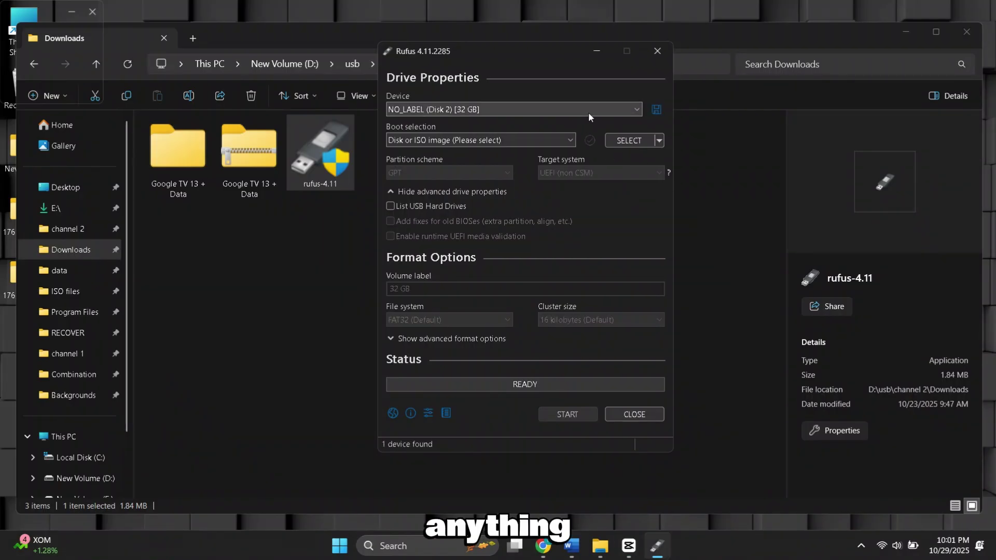
click(588, 112)
click(587, 107)
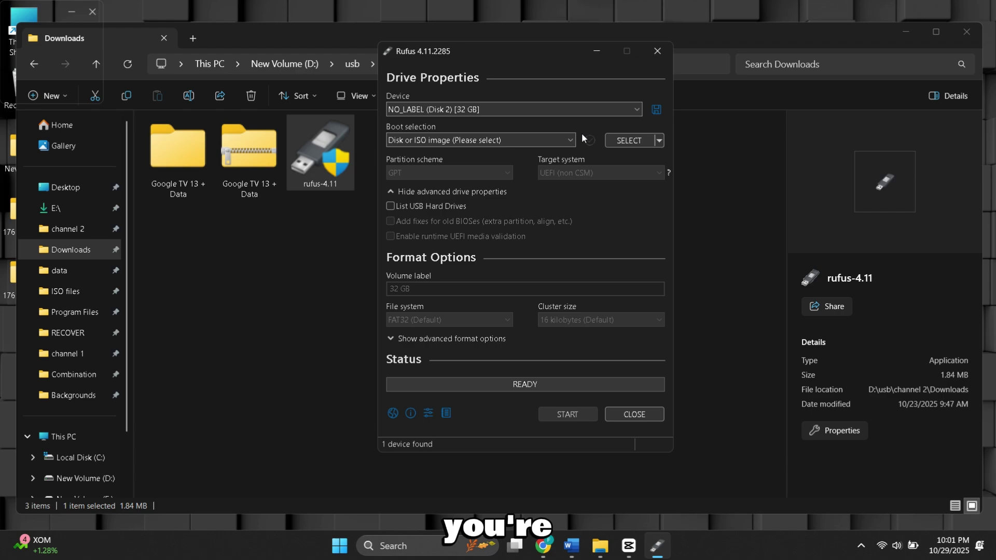
click(393, 205)
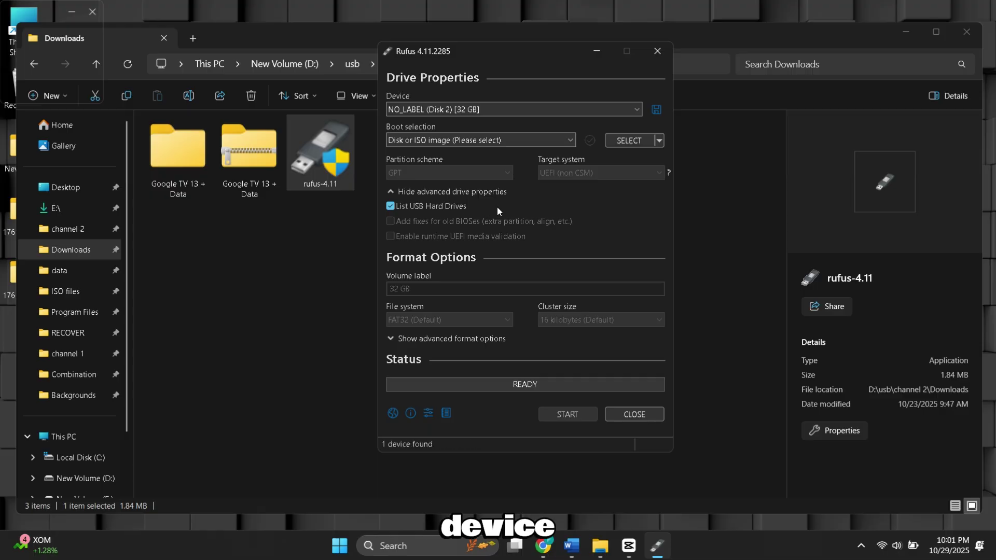
Select GoogleTV 13 BRTDTV.iso as the boot image.
click(639, 139)
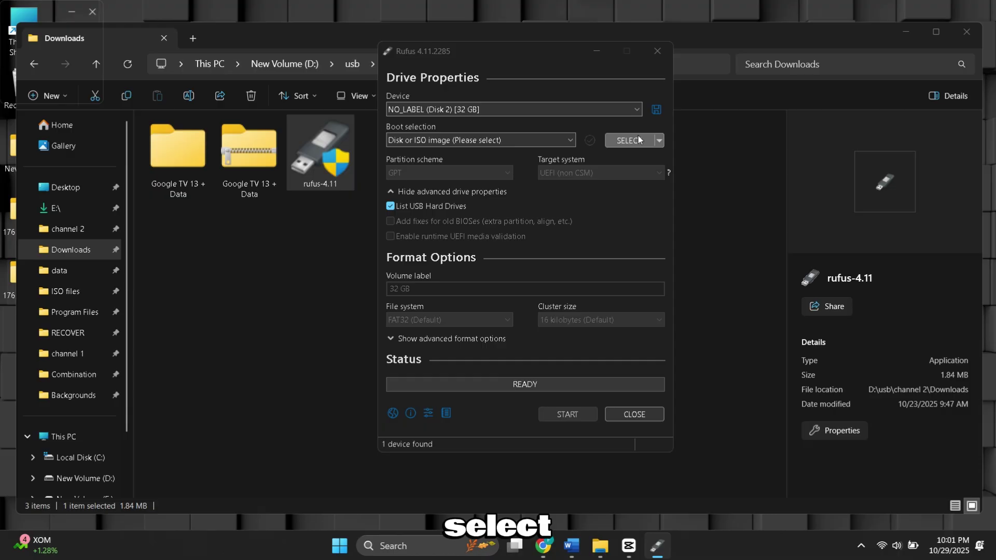
click(553, 188)
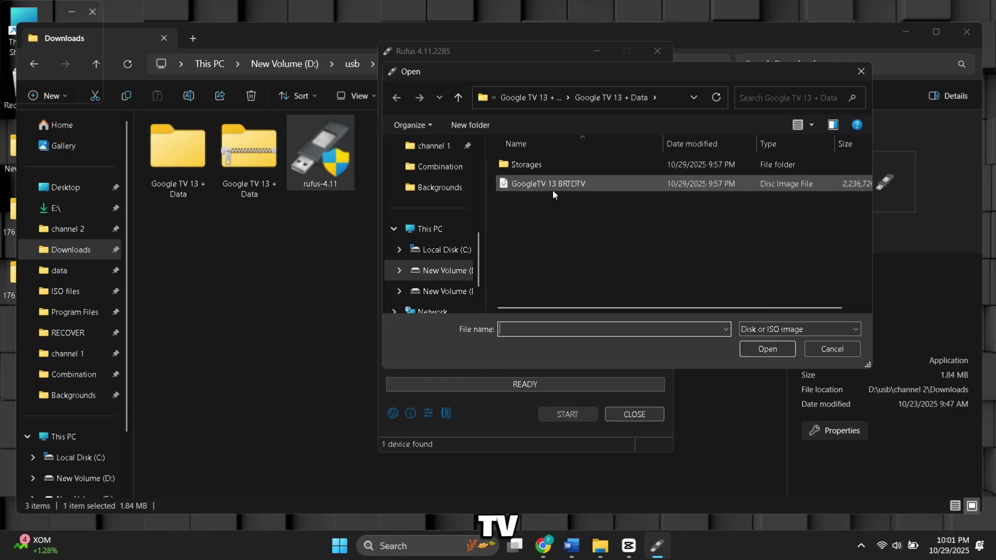
click(775, 351)
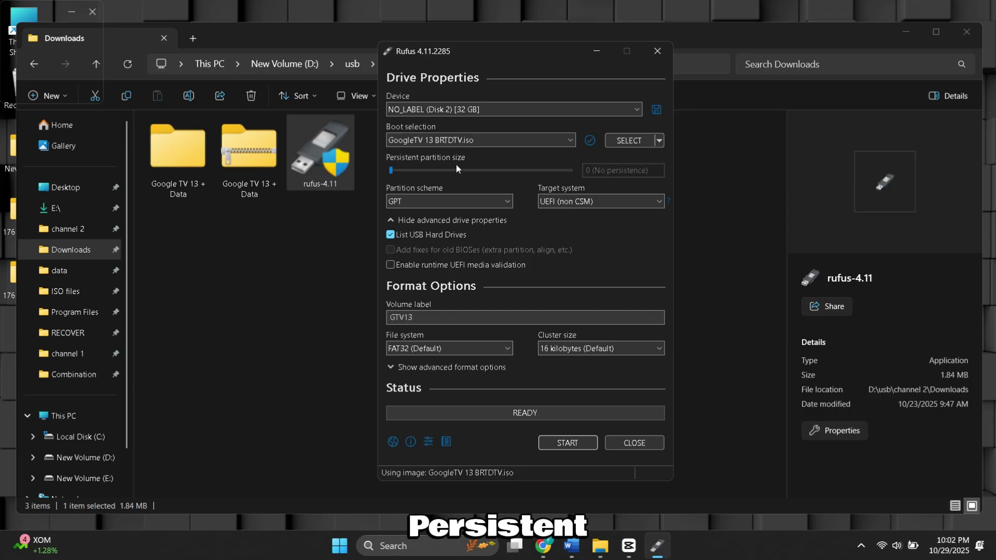
Drag the persistent partition slider to its 26 GB maximum.
drag(390, 173, 399, 174)
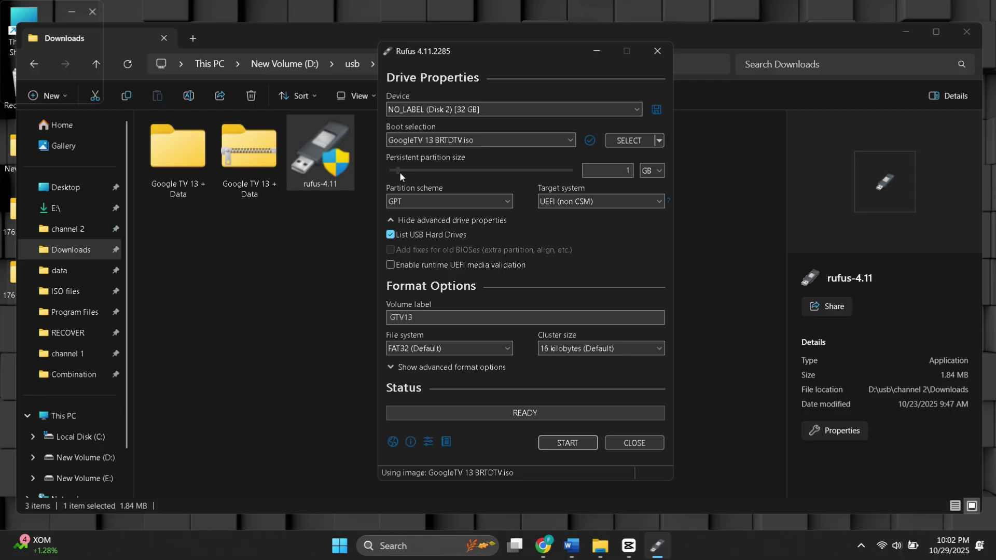
drag(564, 186, 564, 186)
click(573, 173)
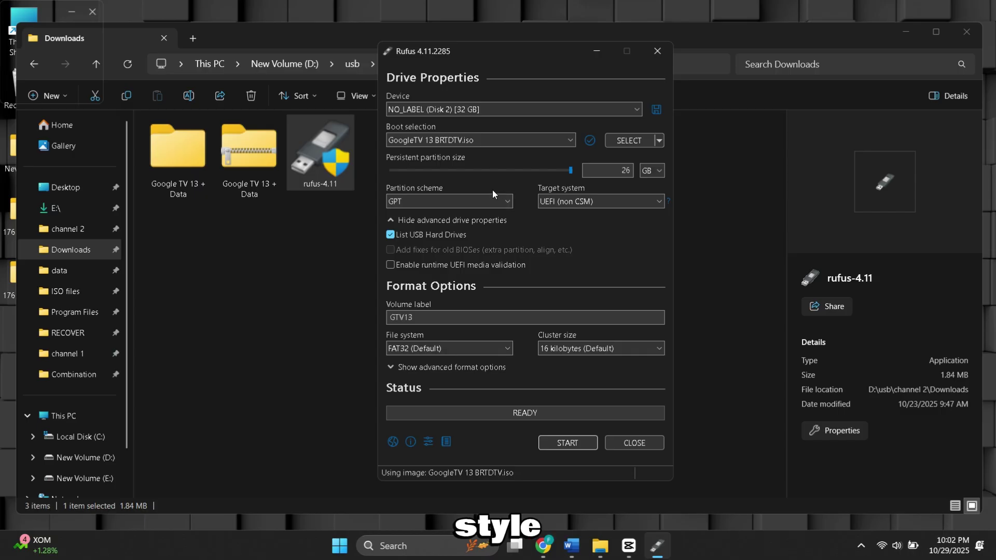
click(383, 545)
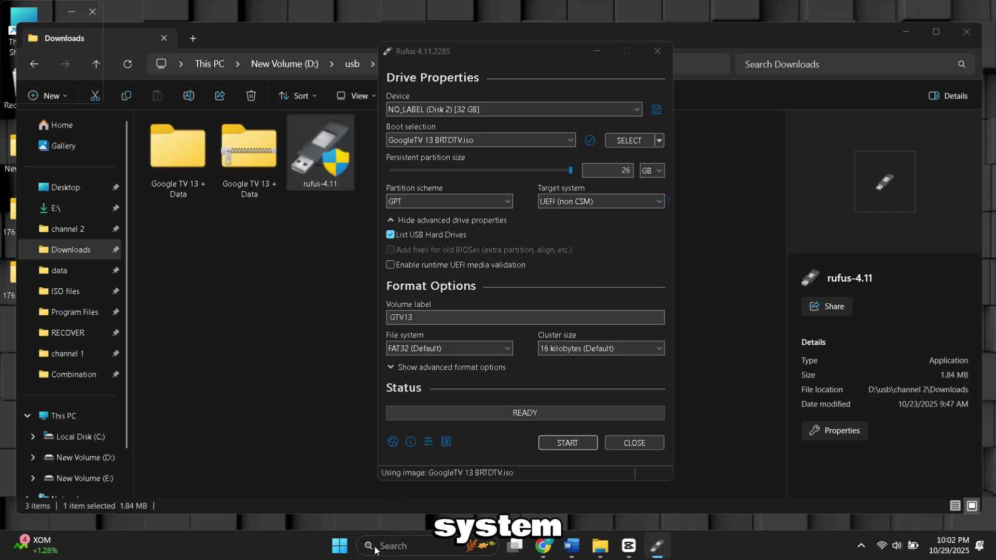
text(SYS)
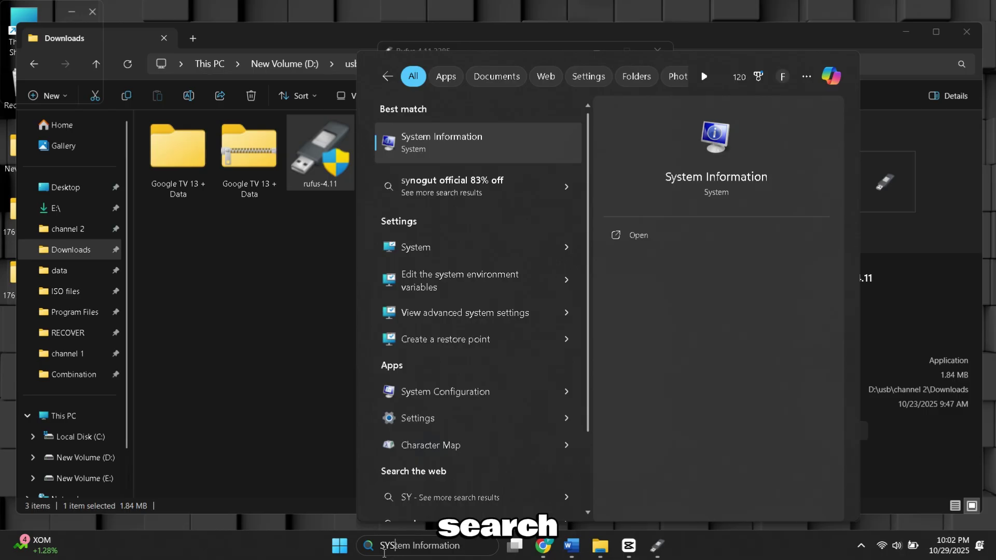
click(698, 176)
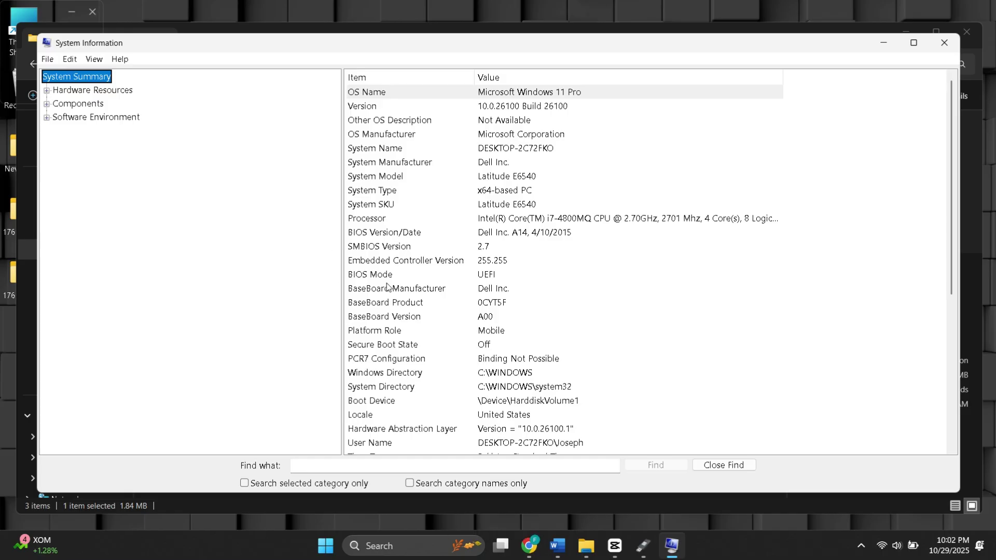
click(369, 277)
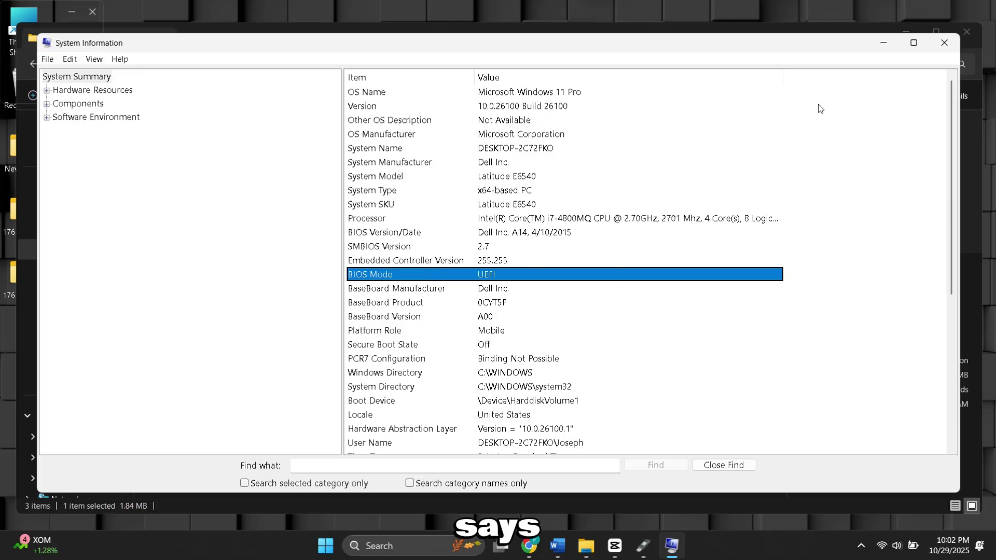
click(883, 43)
Keep GPT, start writing, accept the bootloader and data-erase warnings, then close Rufus.
click(479, 197)
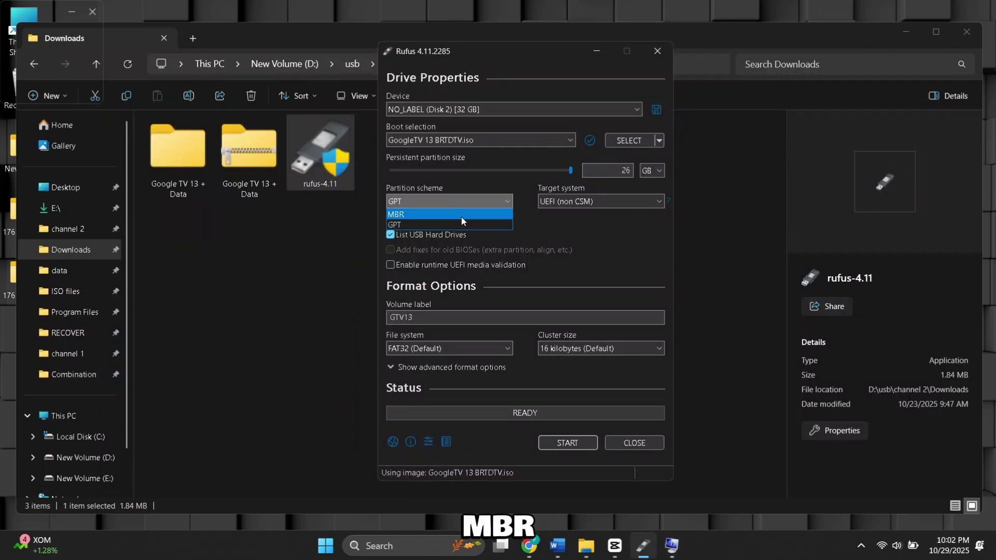
click(471, 201)
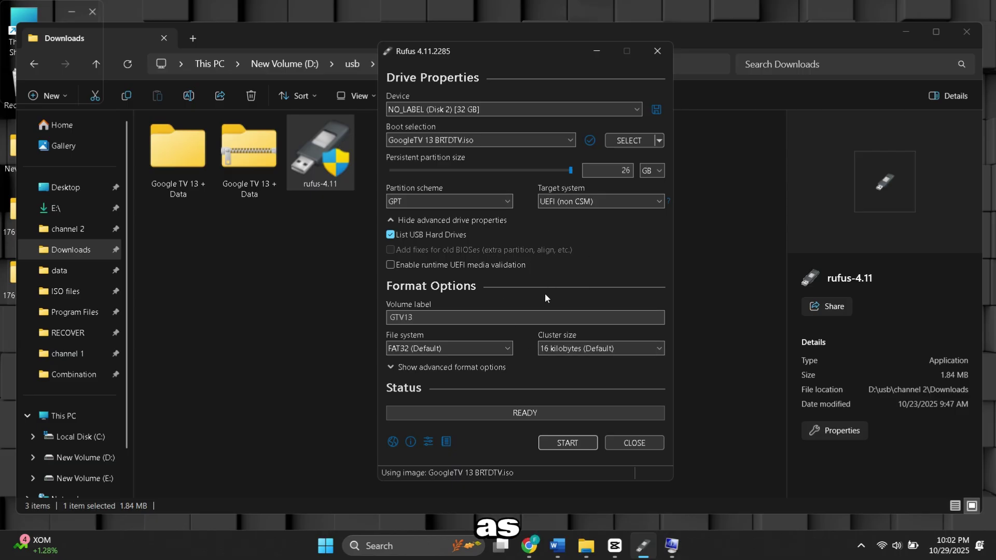
click(567, 444)
click(583, 359)
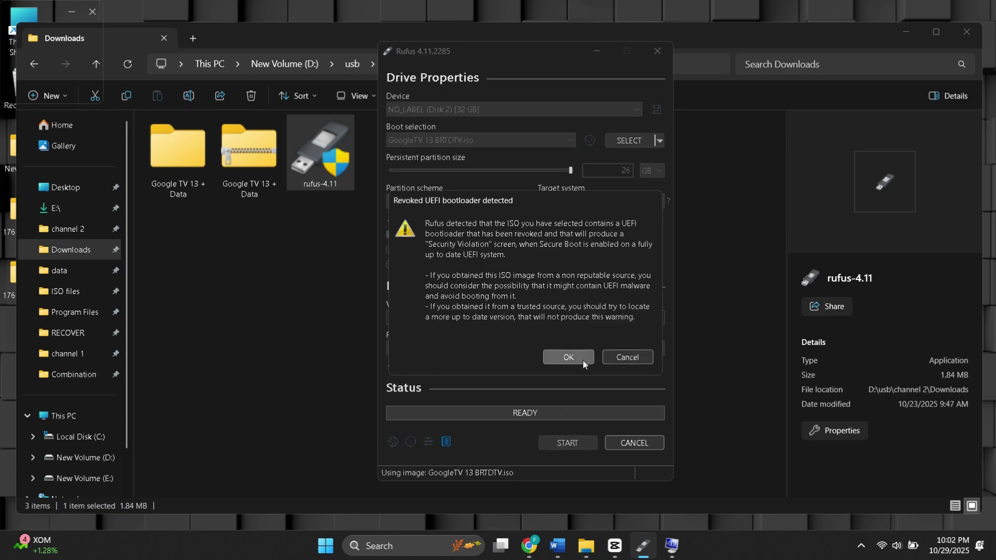
click(575, 283)
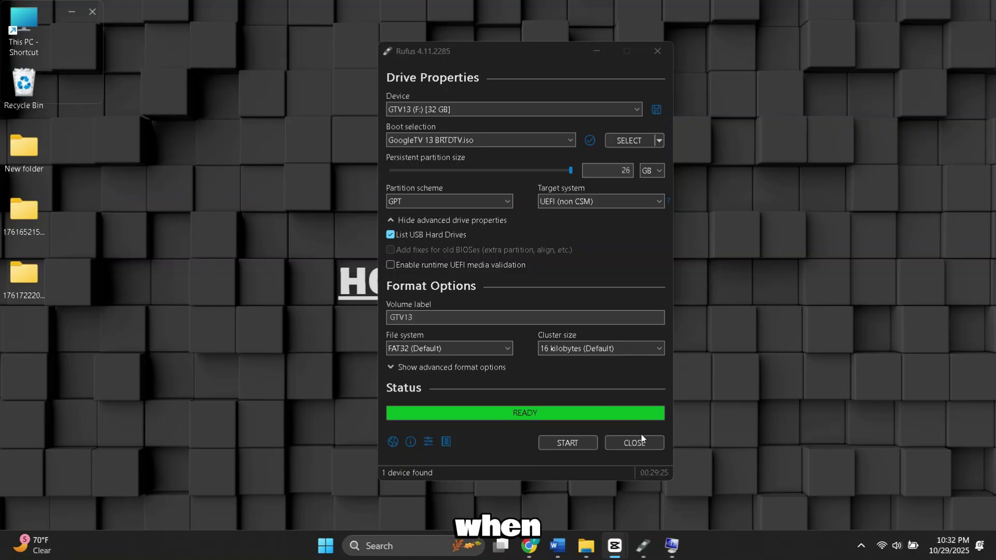
click(634, 443)
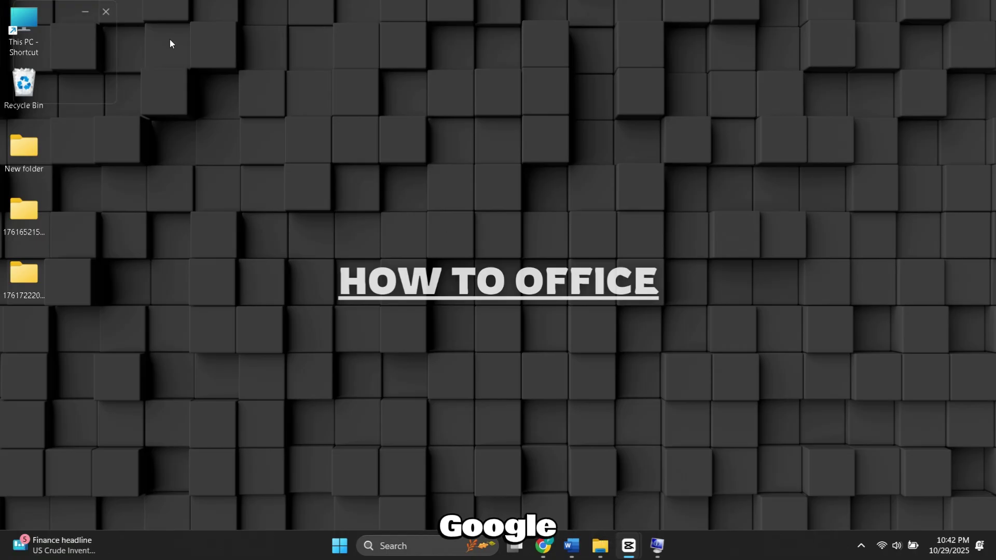
double_click(24, 30)
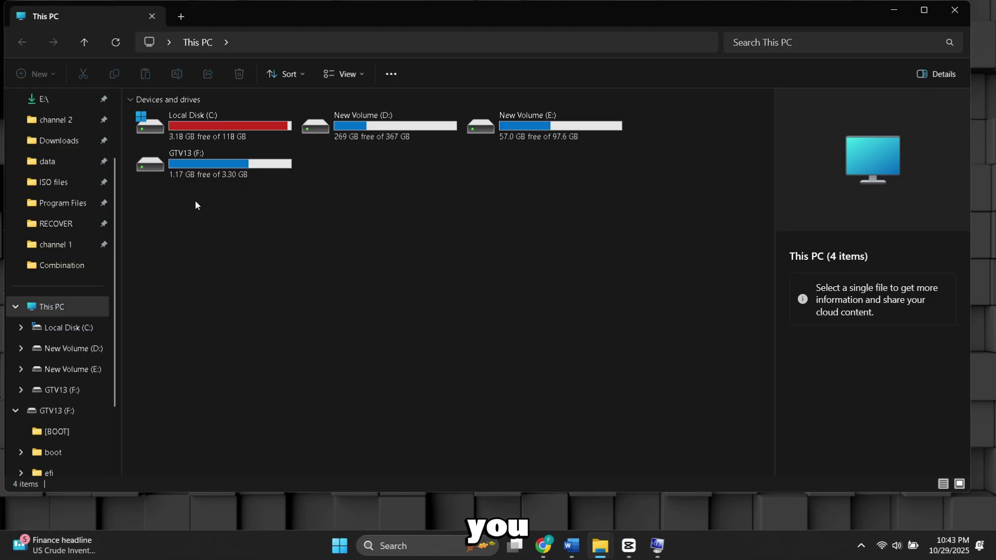
click(210, 176)
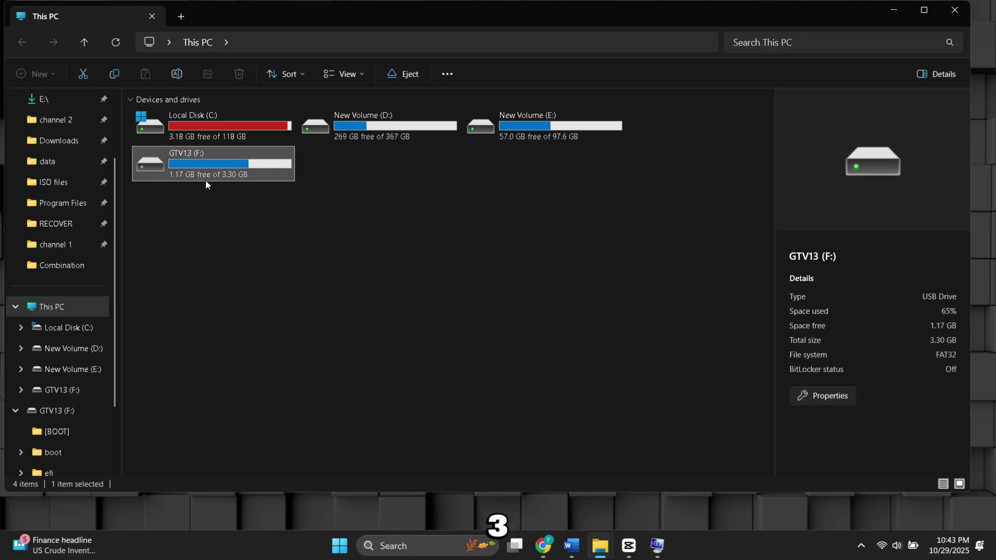
mouse_move(216, 180)
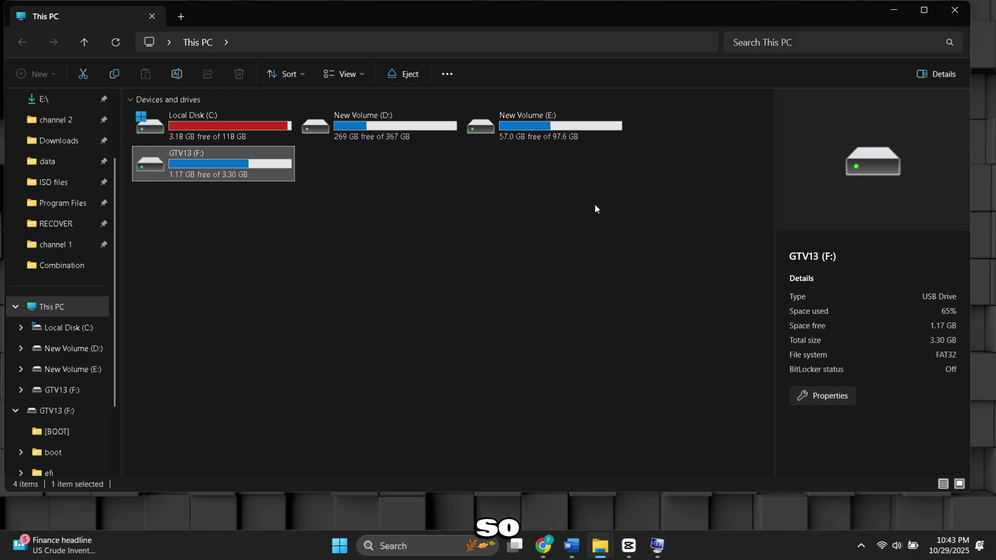
click(894, 9)
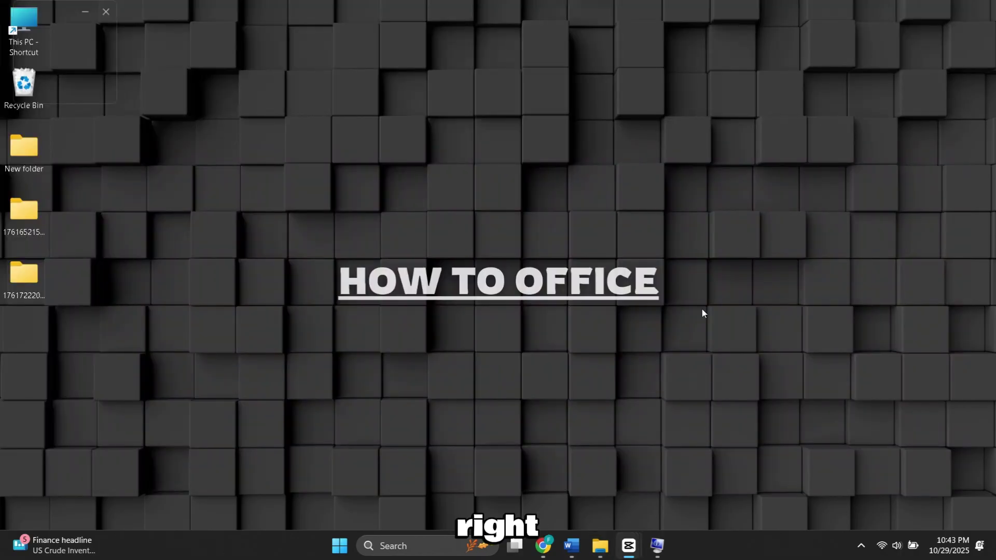
Open Disk Management from the Win+X menu and maximize it.
right_click(338, 546)
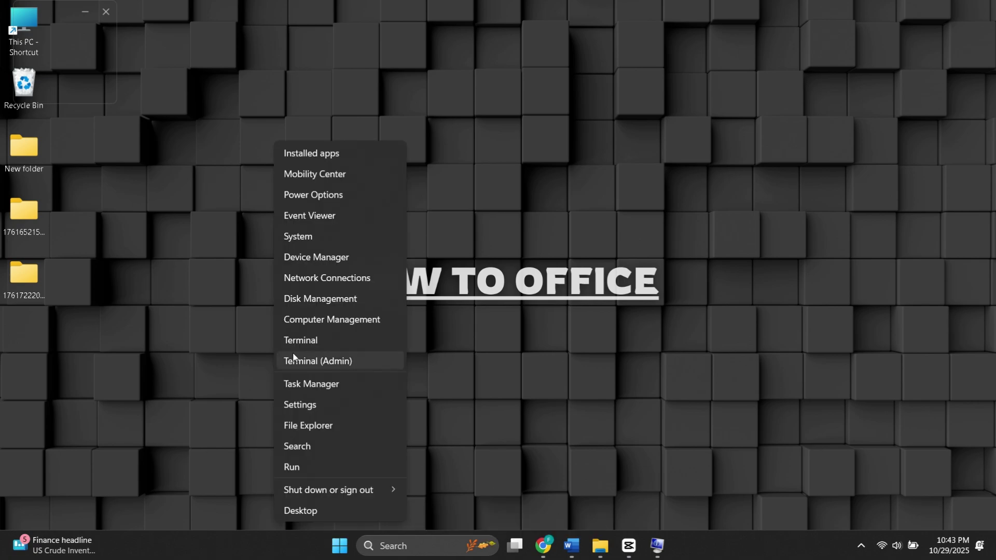
click(354, 305)
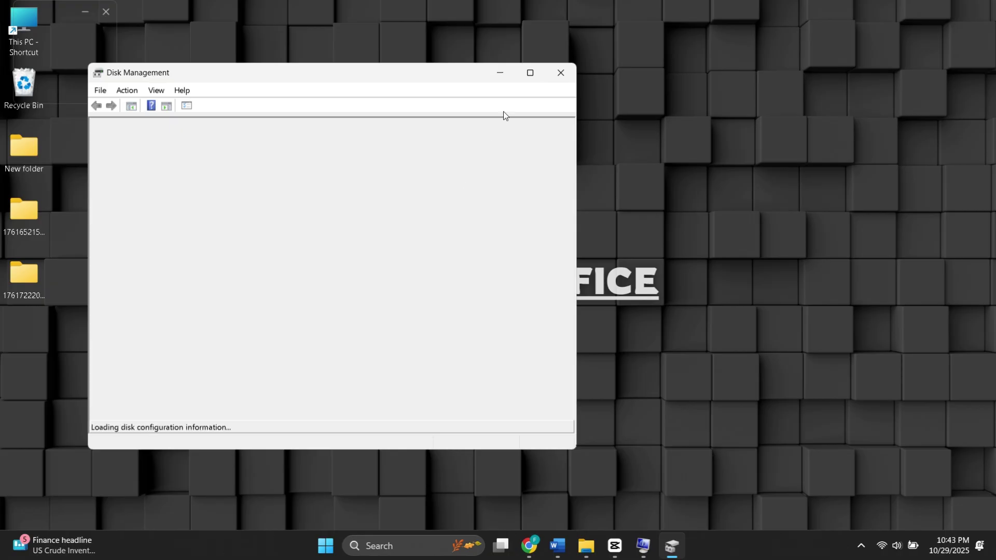
click(531, 74)
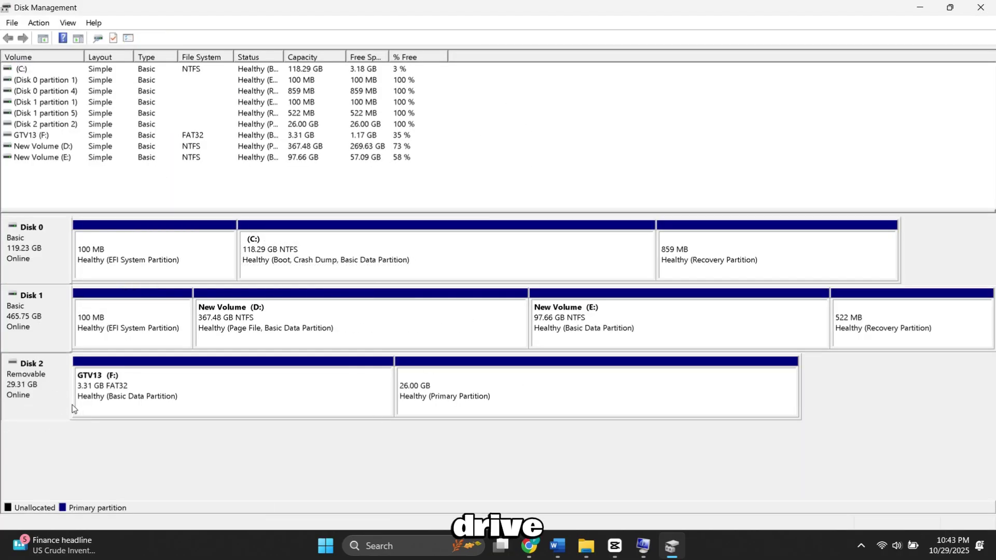
Check Disk 2's GTV13 (F:) and 26.00 GB partitions, then delete the 26.00 GB volume.
click(190, 408)
click(581, 413)
click(457, 460)
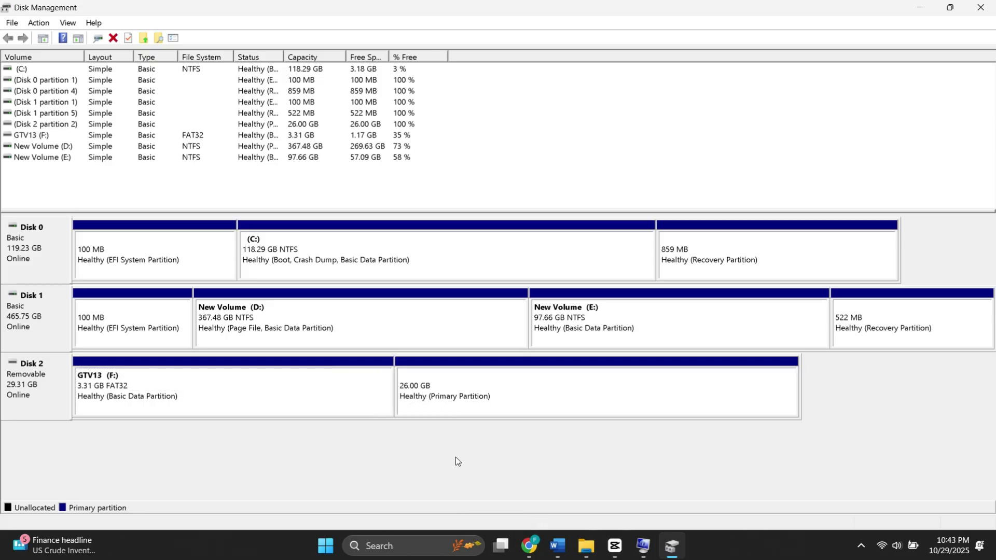
click(216, 398)
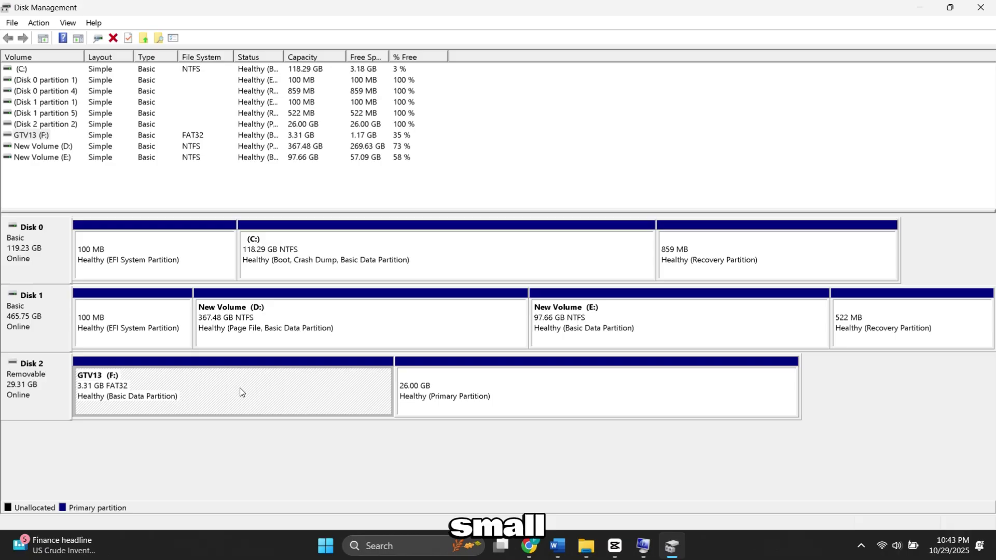
click(467, 407)
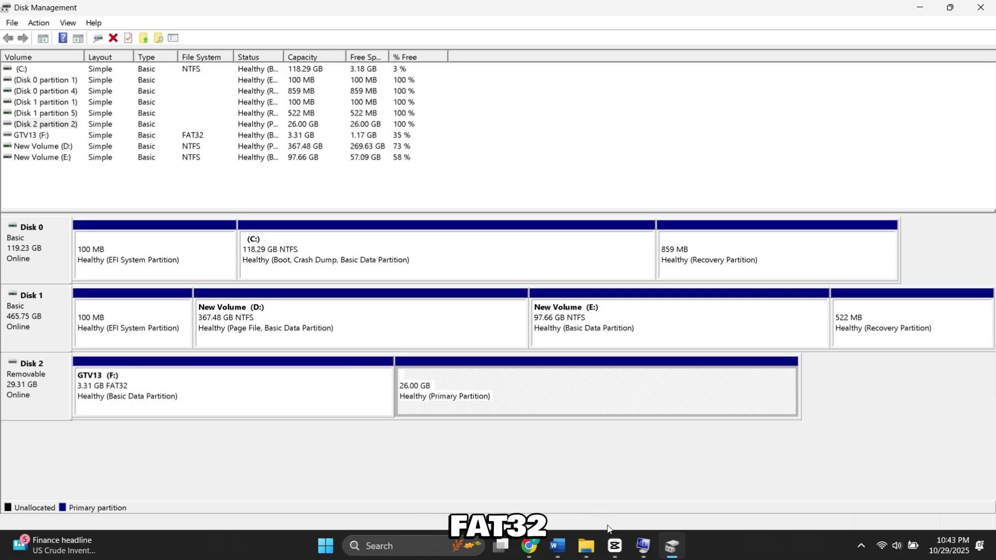
click(615, 544)
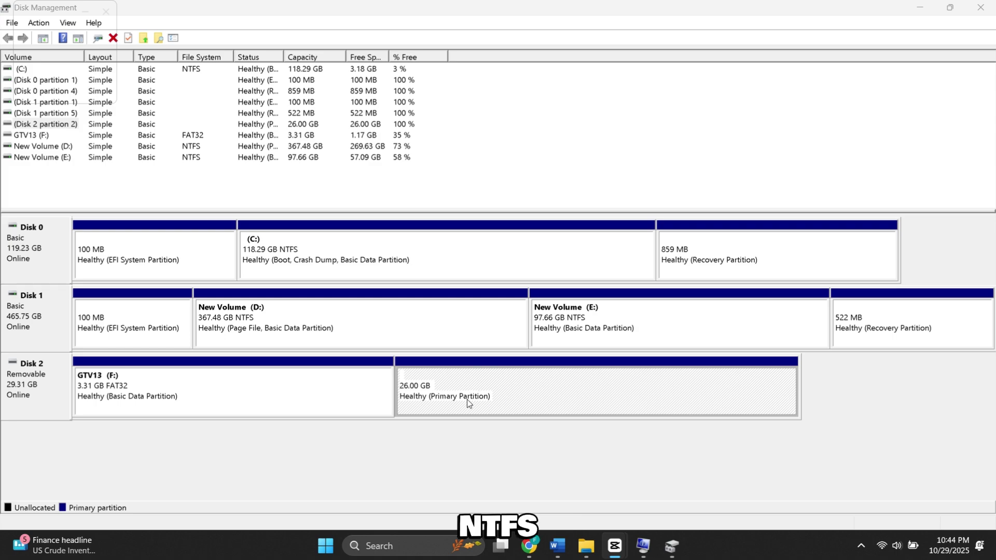
right_click(497, 385)
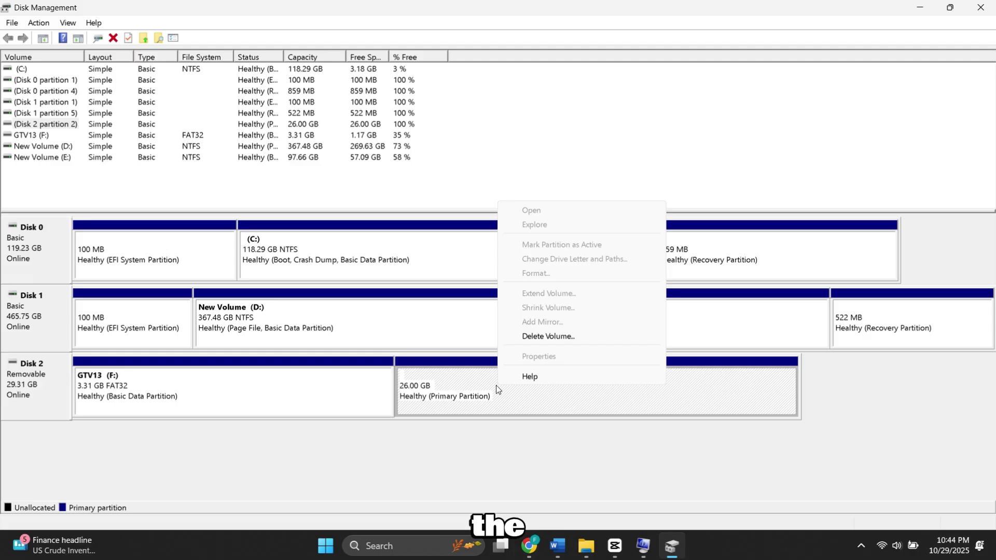
click(543, 337)
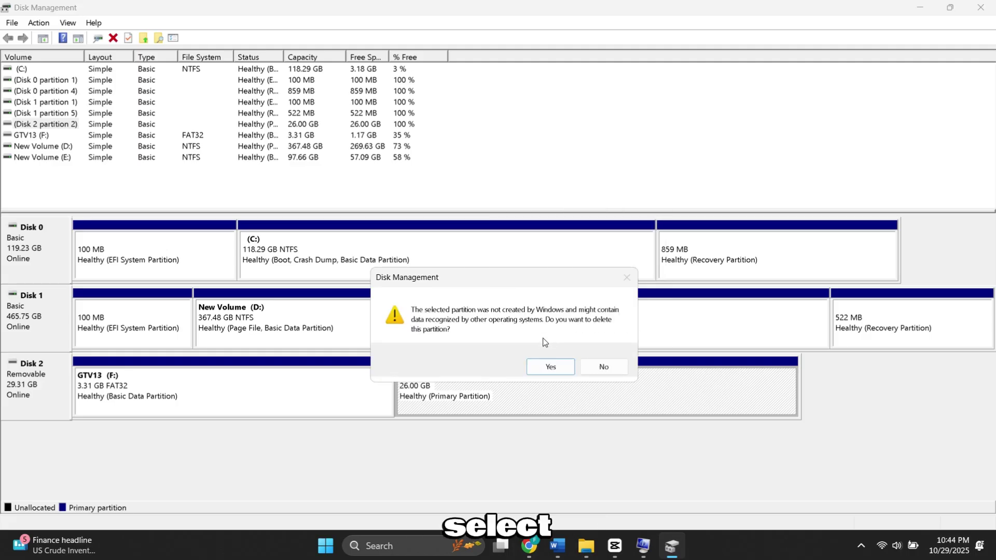
click(550, 368)
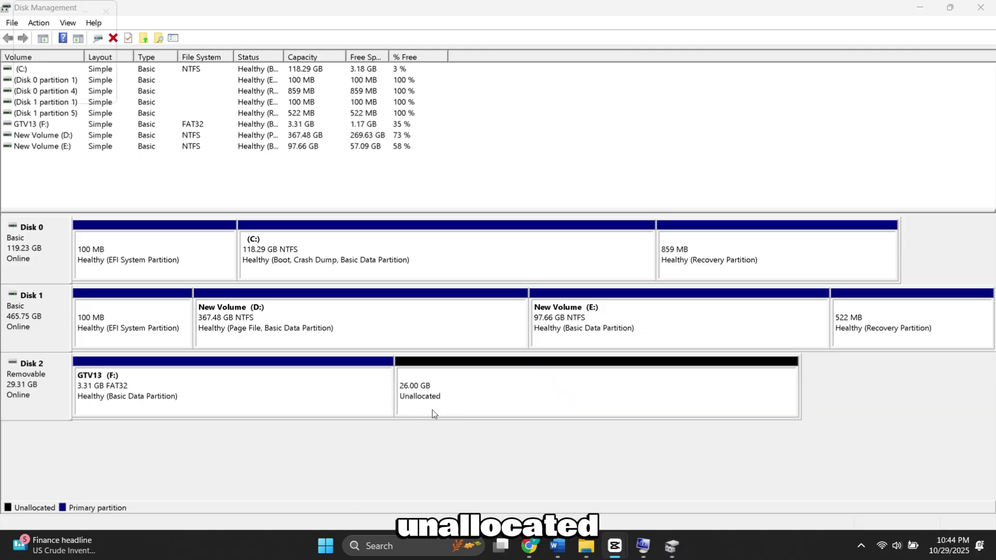
Start a New Simple Volume using the full 26623 MB and suggested drive letter.
right_click(474, 393)
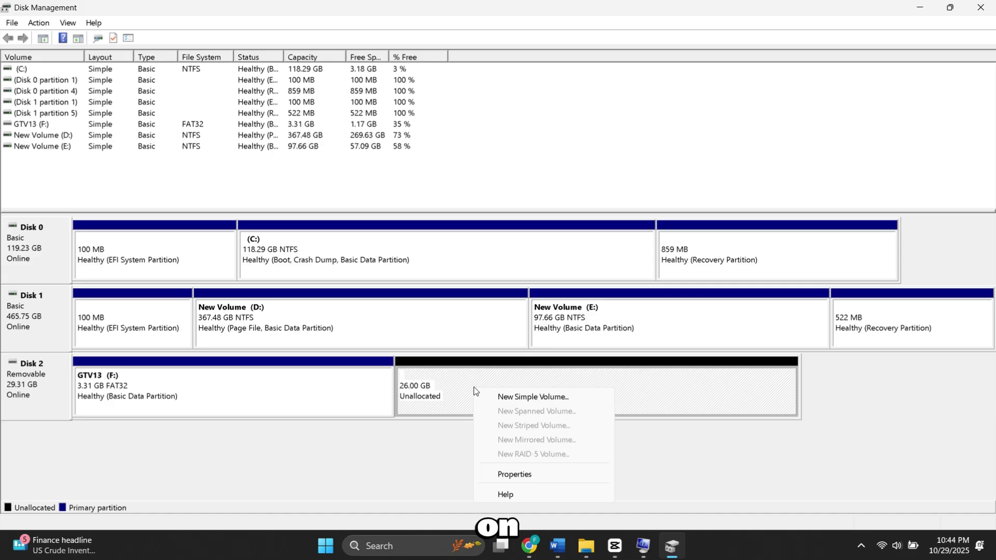
click(501, 394)
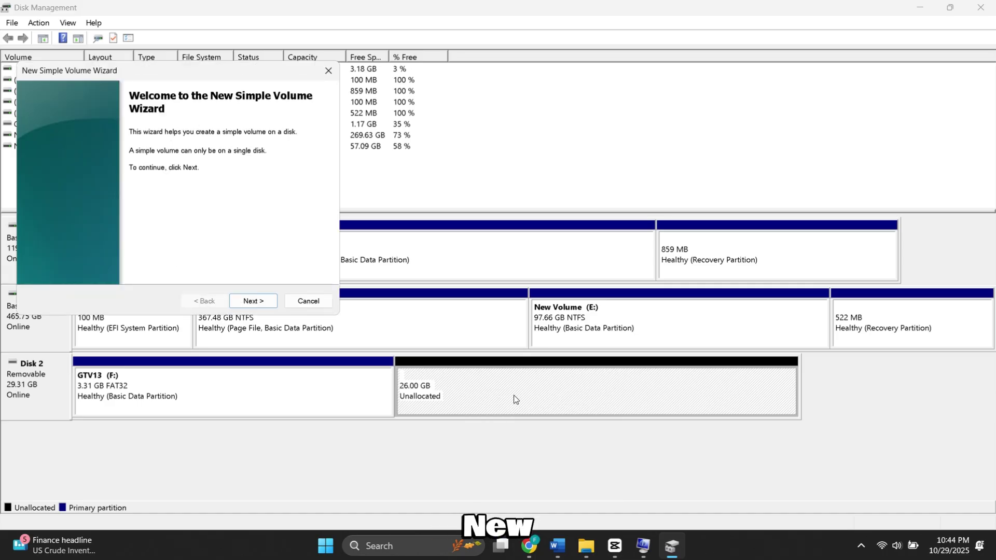
drag(226, 77, 381, 132)
click(400, 352)
click(401, 352)
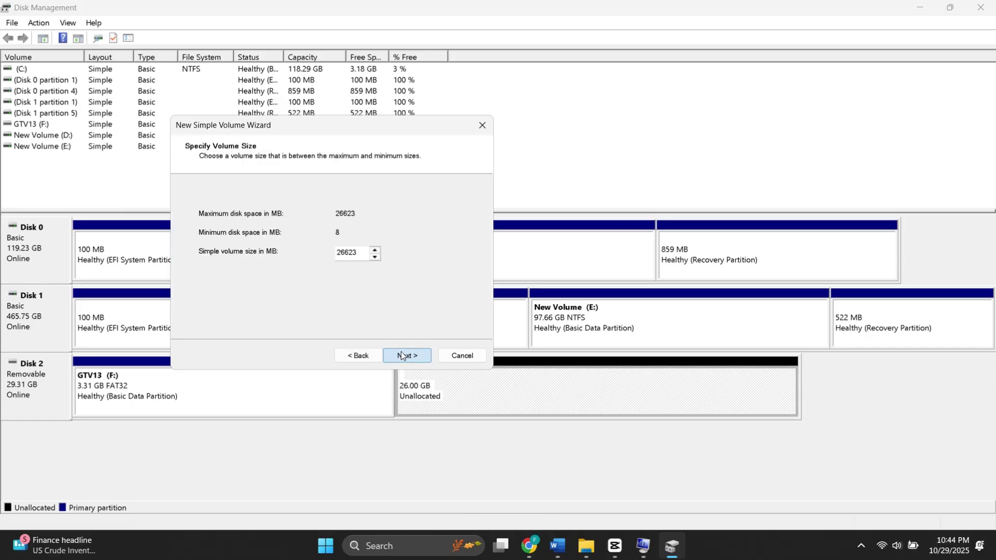
click(402, 355)
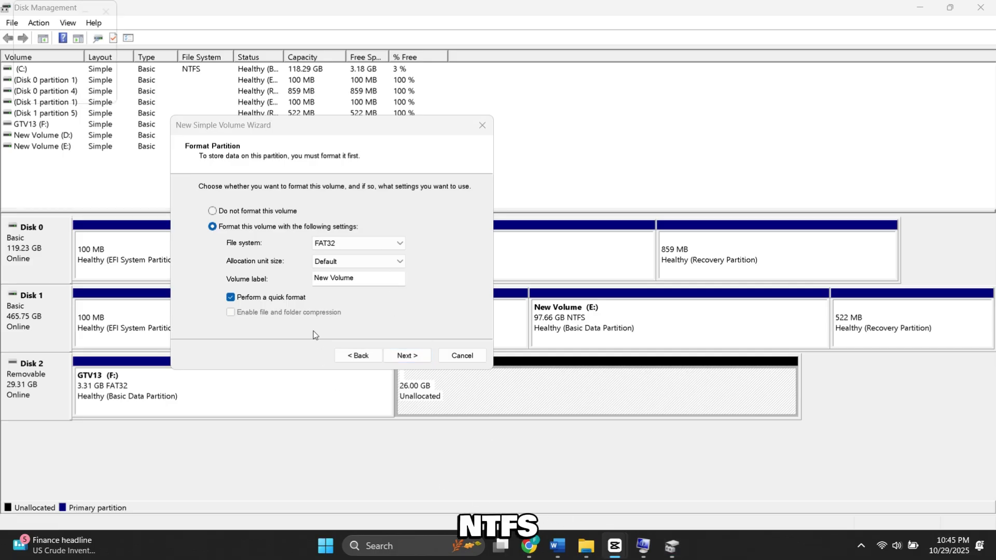
Format the new volume as NTFS and finish the wizard.
click(353, 243)
click(352, 263)
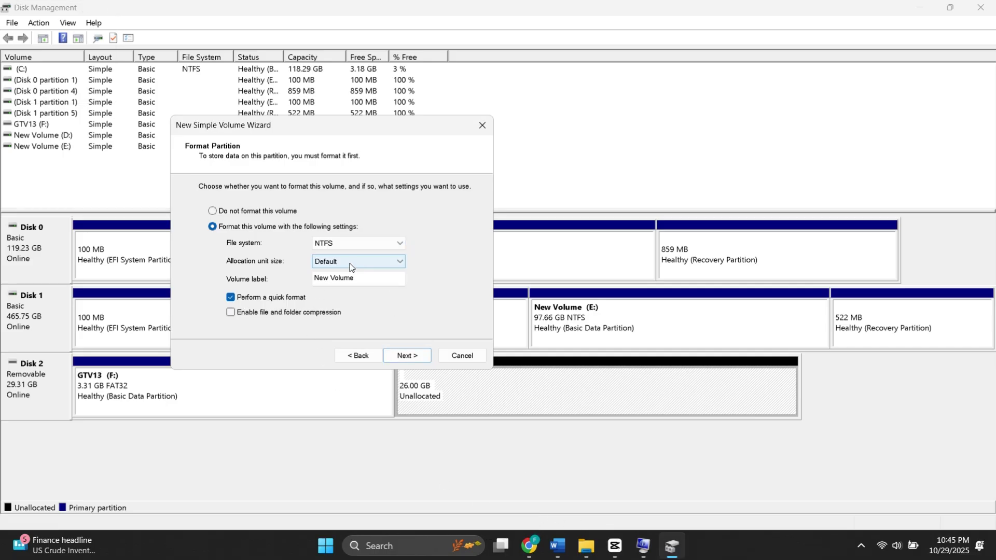
click(417, 361)
click(417, 359)
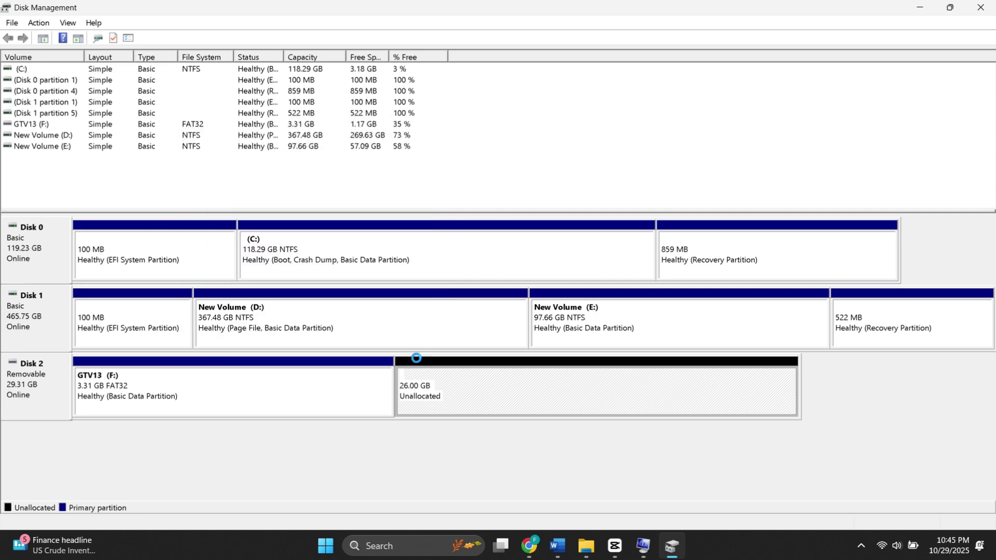
Show This PC, listing New Volume (G:), an empty 25.9 GB NTFS drive, beside GTV13 (F:).
click(921, 6)
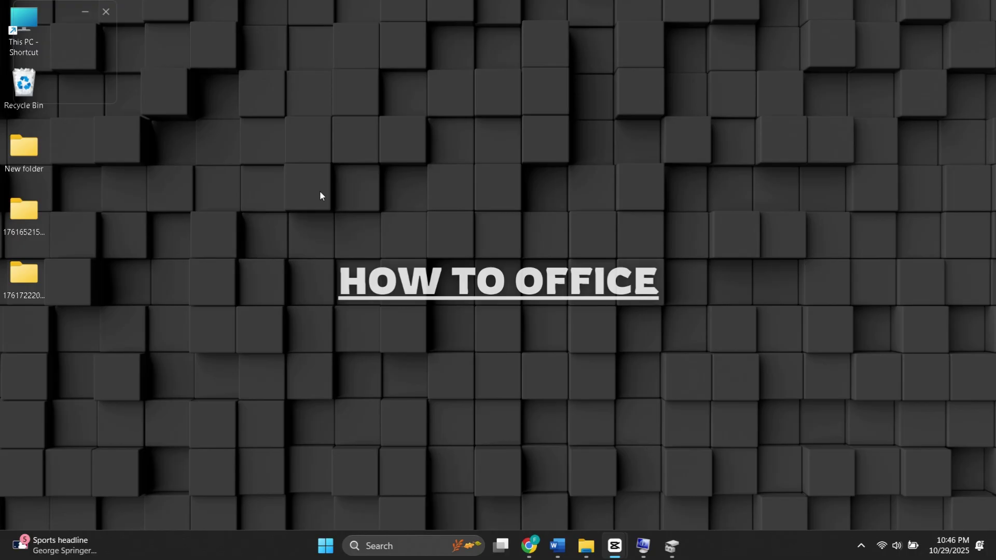
double_click(16, 21)
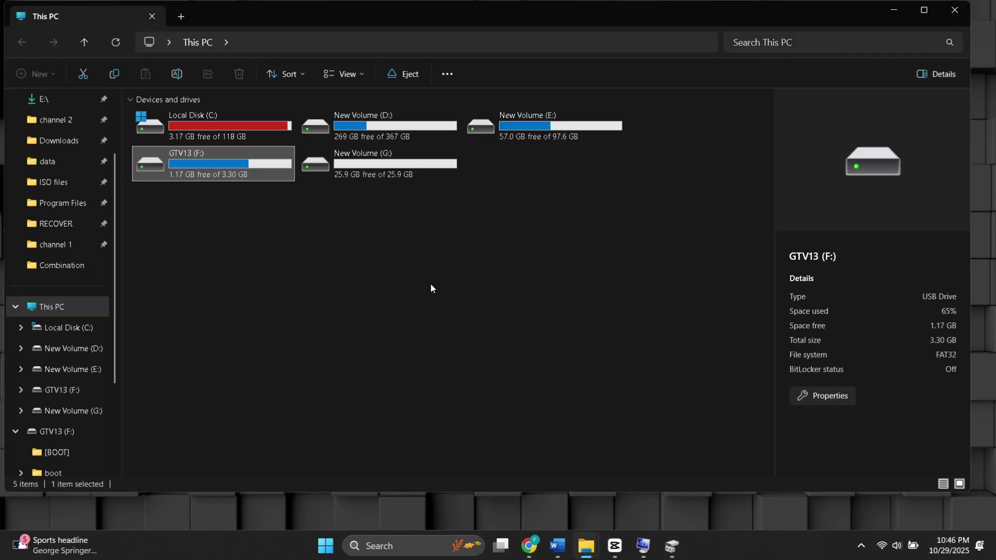
click(391, 170)
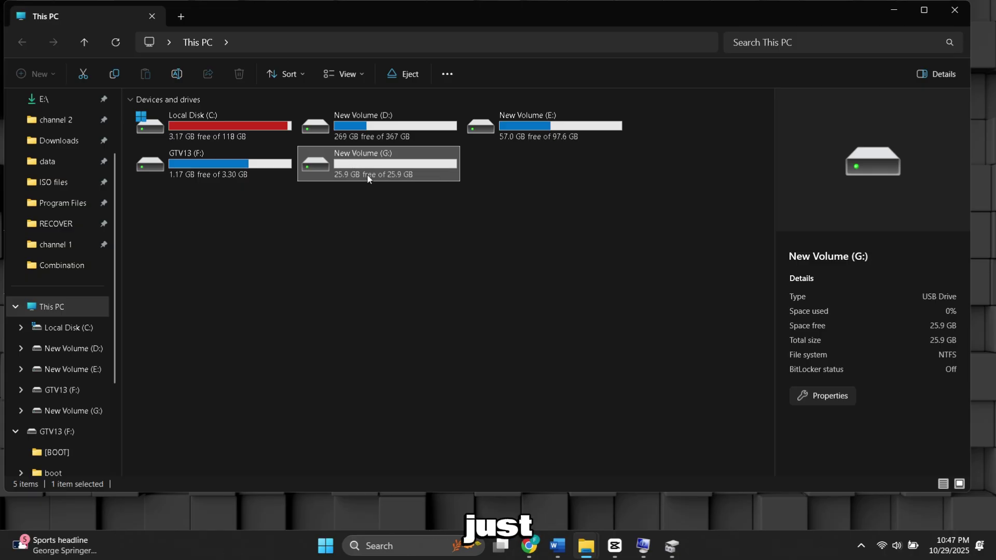
Cut the 2.03 GB system.sfs from GTV13 (F:) and paste it into New Volume (G:).
click(257, 272)
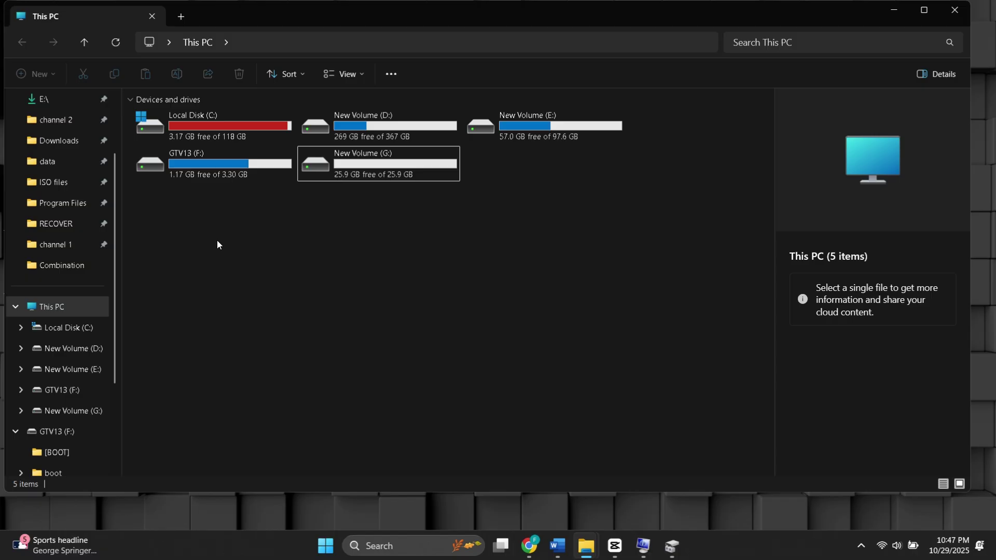
click(216, 164)
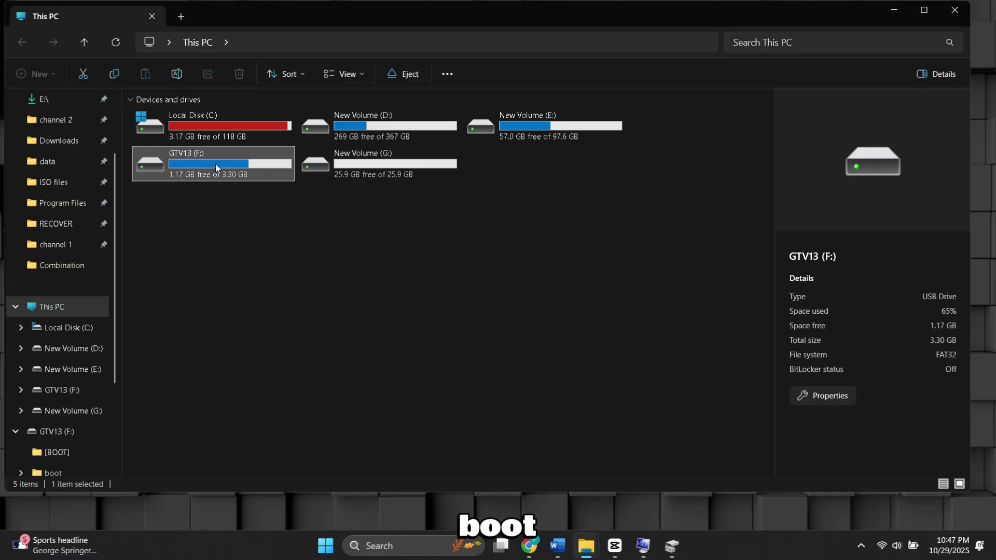
double_click(216, 164)
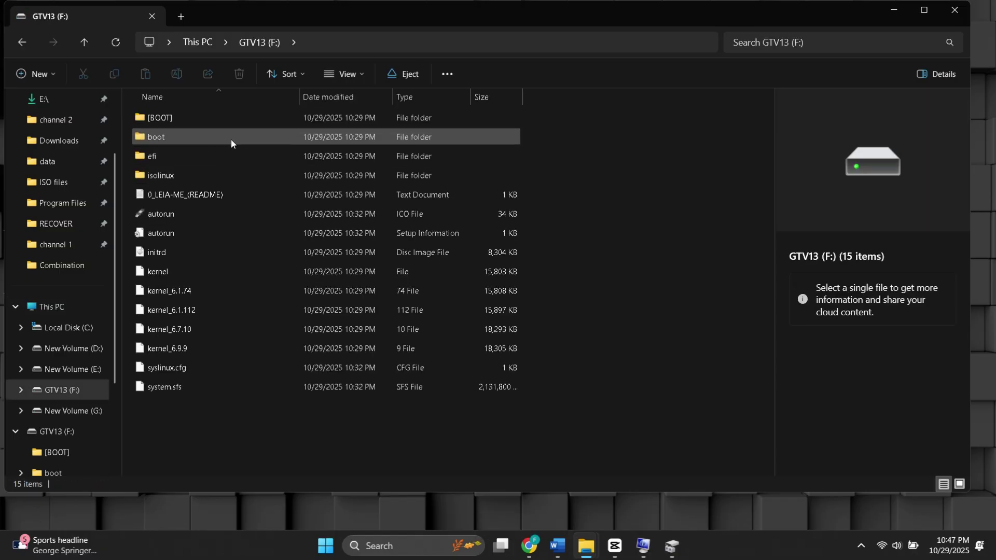
click(165, 391)
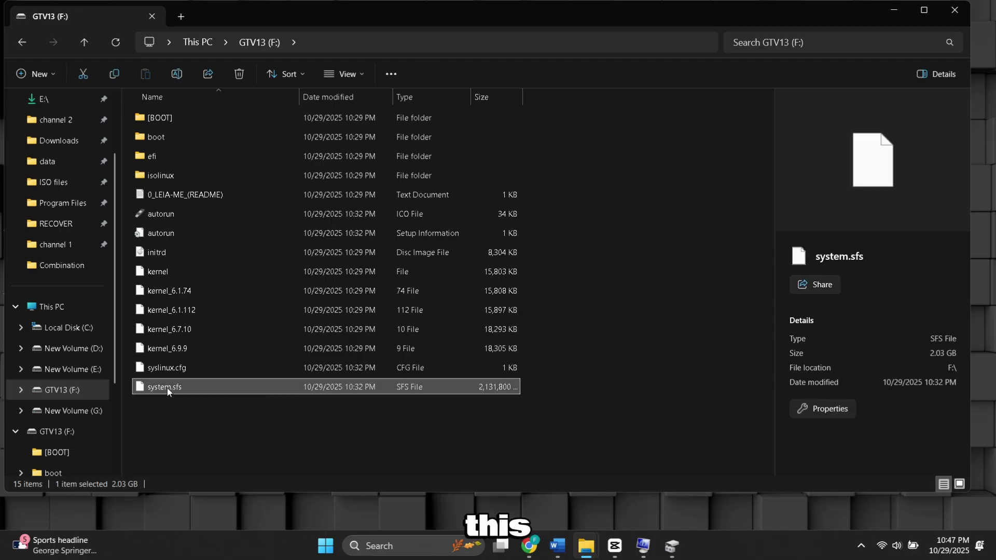
right_click(167, 389)
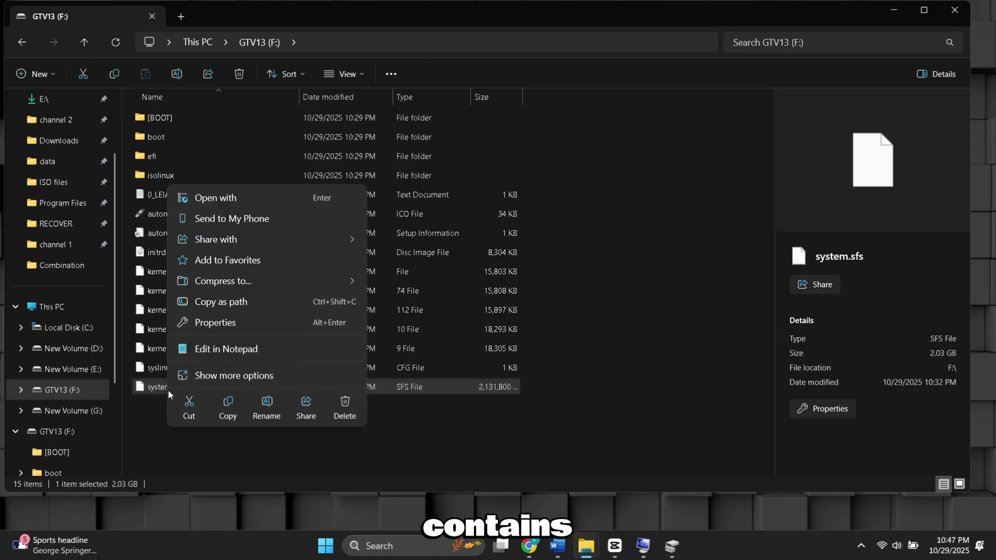
click(228, 415)
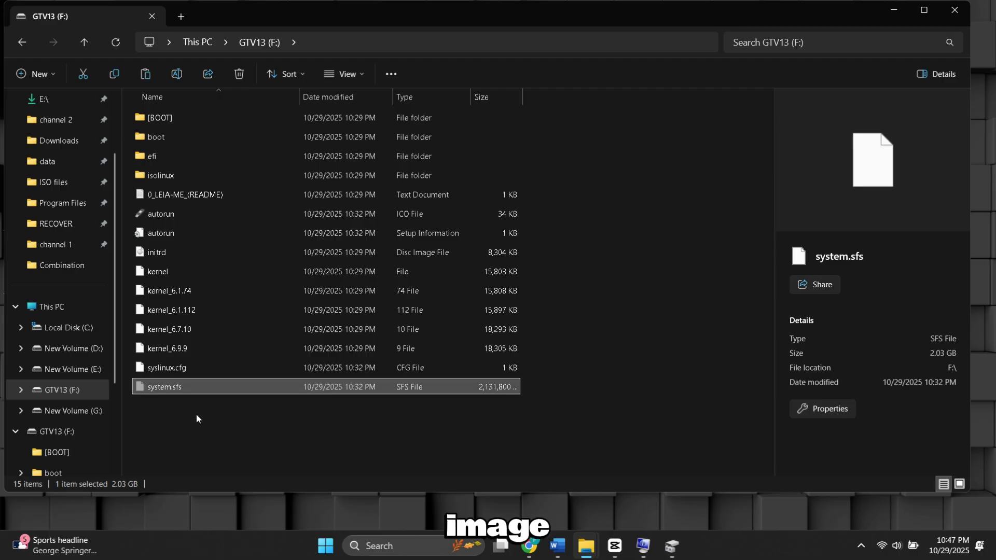
click(23, 48)
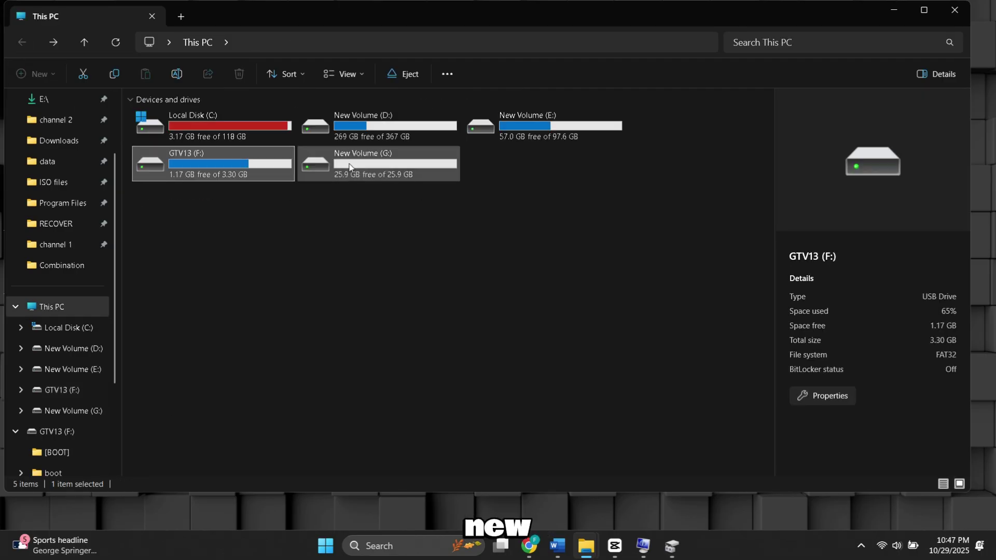
double_click(349, 166)
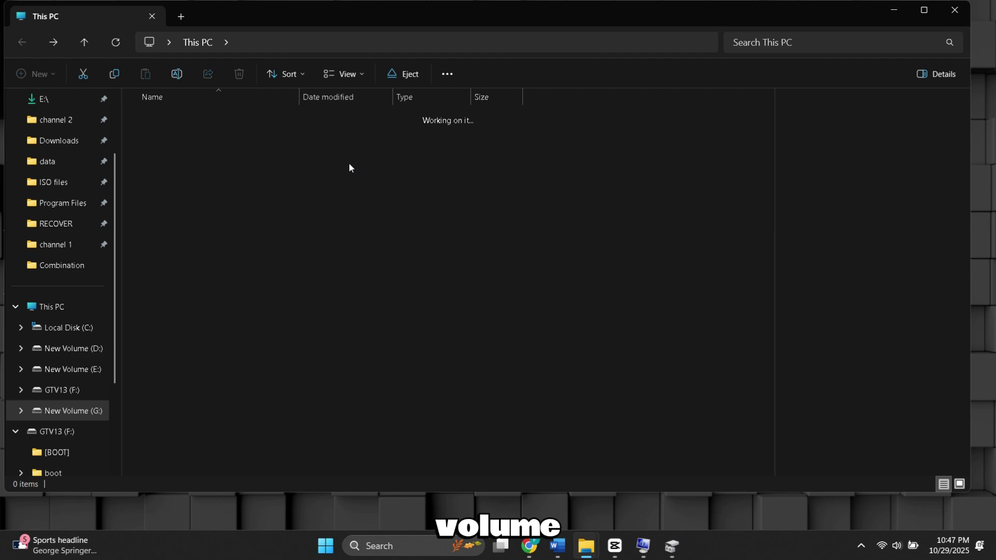
right_click(260, 161)
click(276, 170)
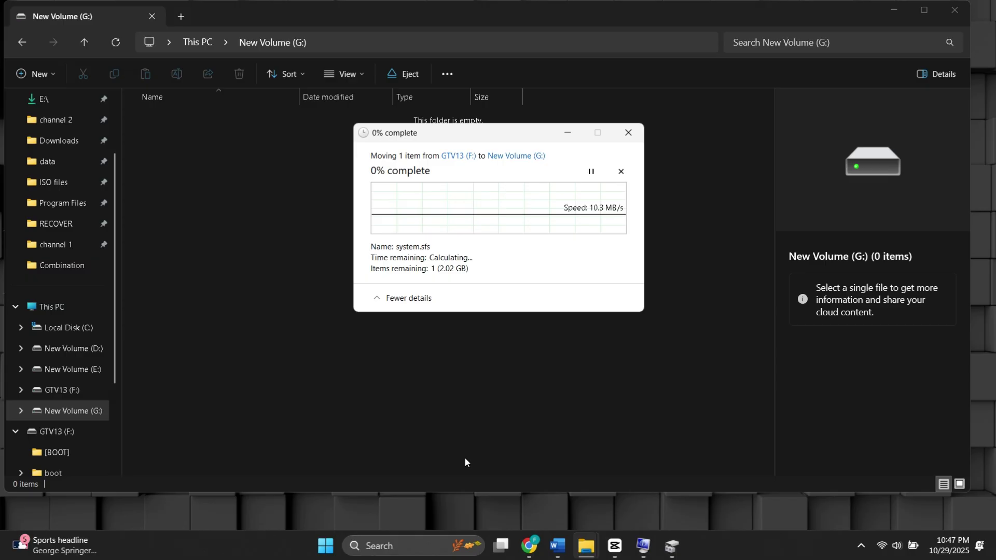
click(612, 543)
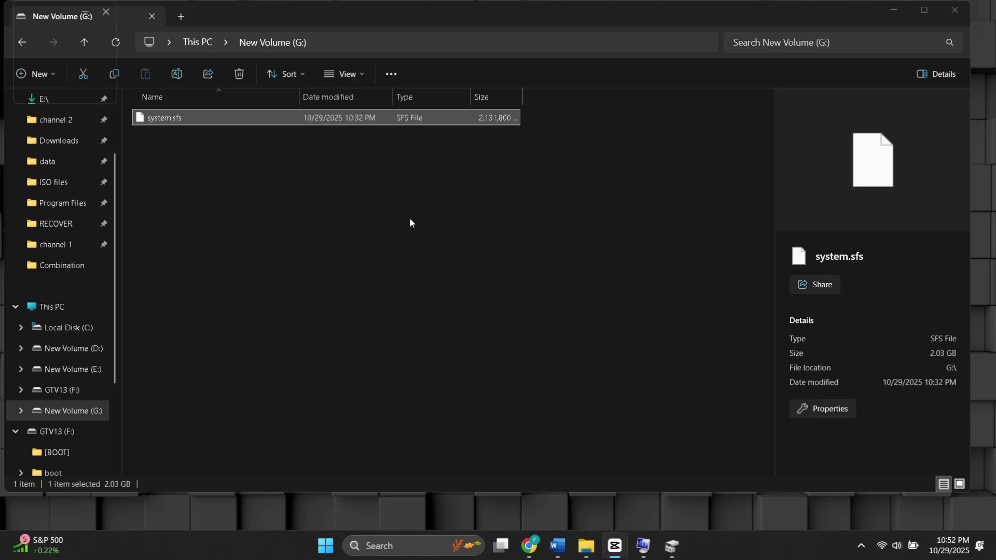
Browse to Downloads > Google TV 13 + Data > Google TV 13 + Data > Storages.
click(237, 129)
drag(331, 6, 338, 20)
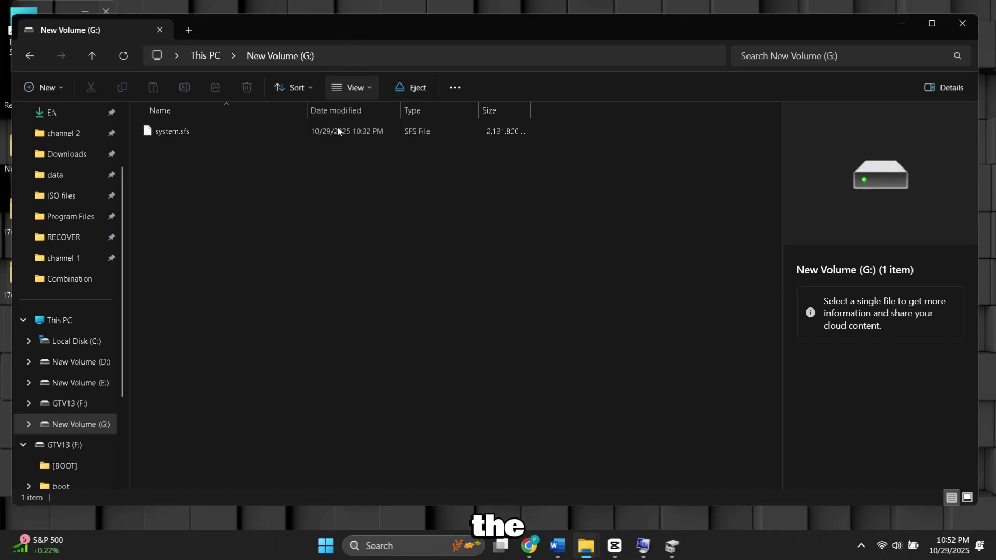
click(73, 154)
double_click(175, 138)
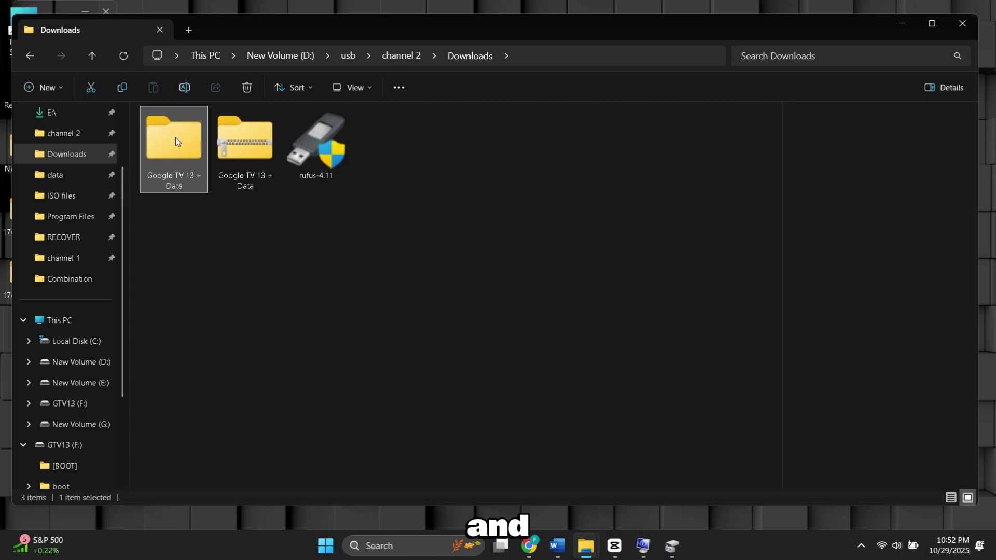
double_click(175, 136)
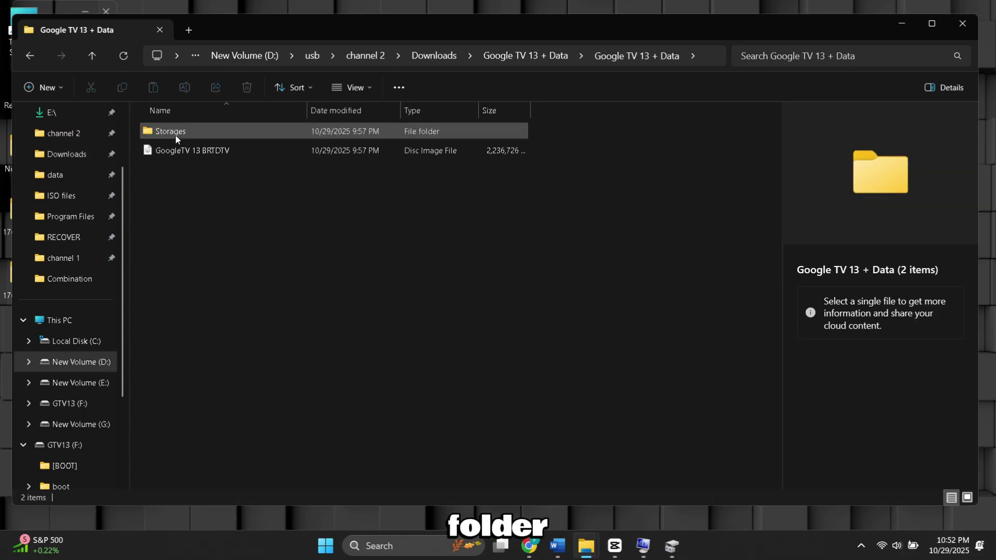
double_click(179, 132)
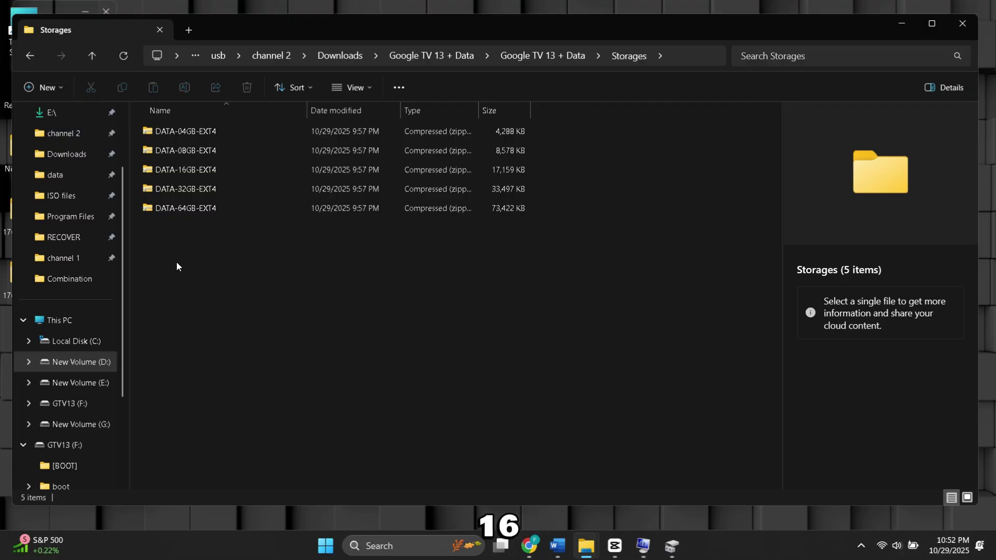
Extract the DATA-16GB-EXT4 archive to its suggested destination folder.
click(171, 170)
right_click(173, 171)
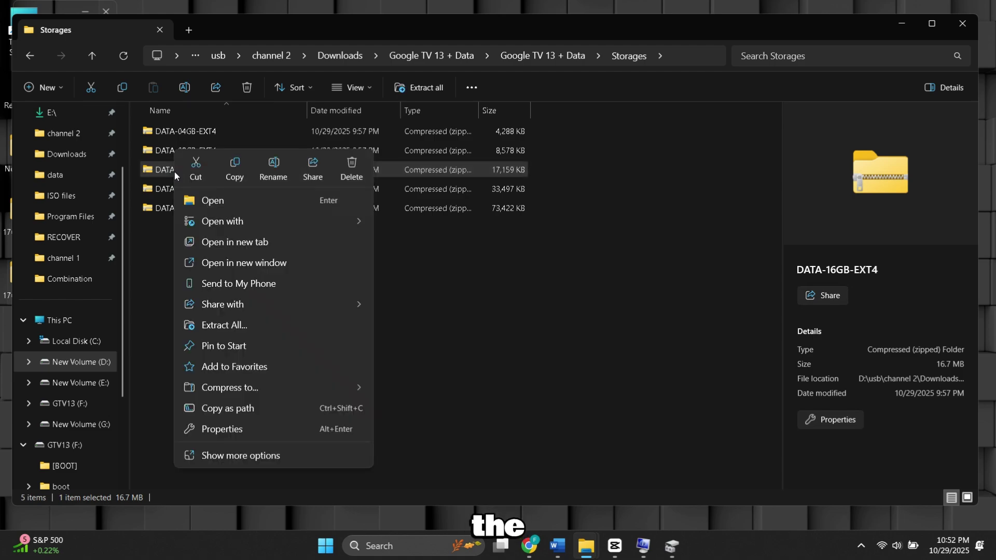
click(236, 322)
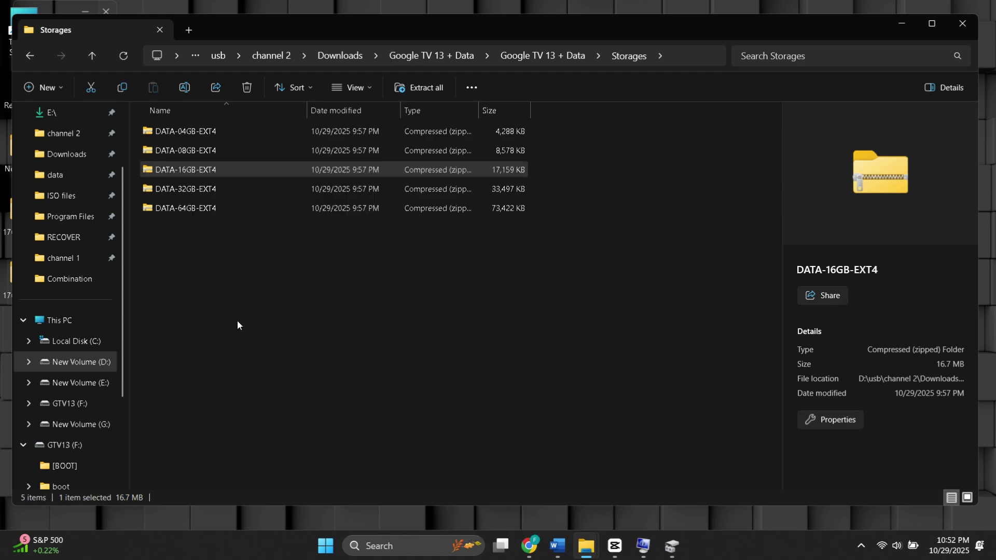
click(604, 407)
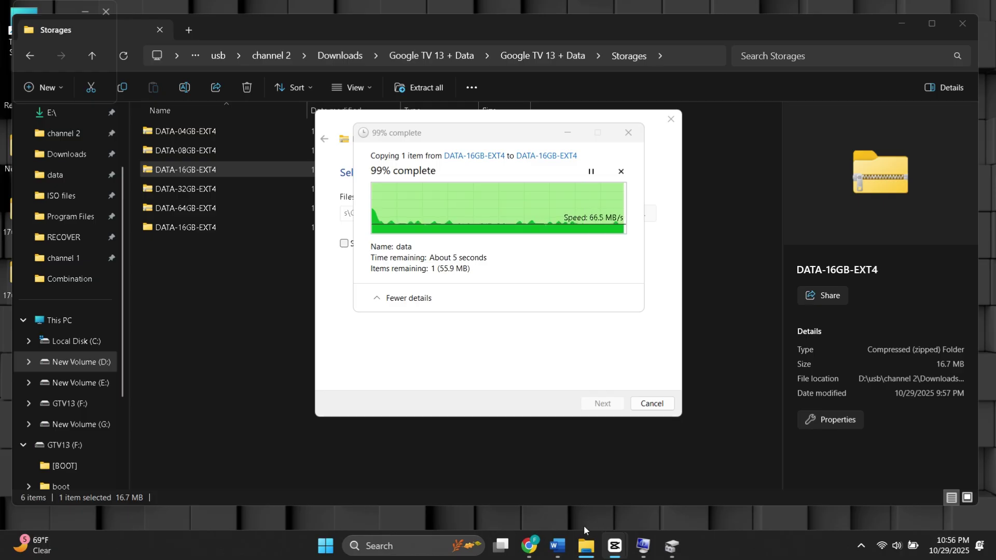
click(290, 341)
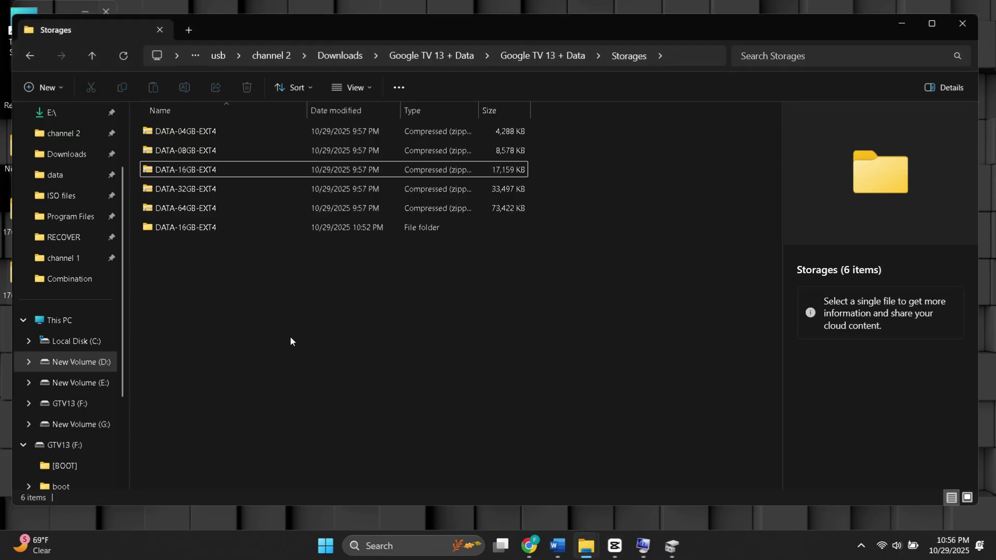
Copy the 16 GB data image from the extracted DATA-16GB-EXT4 folder.
double_click(198, 227)
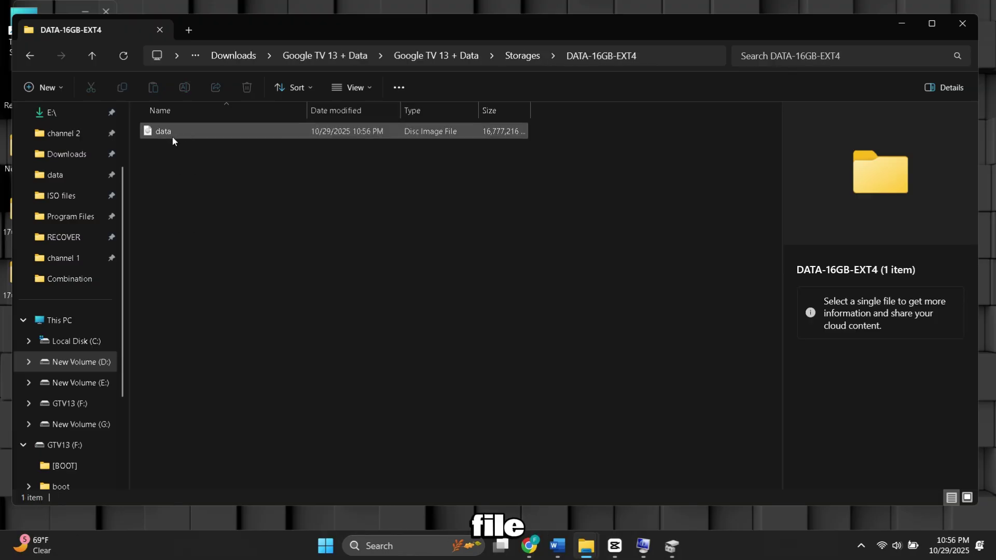
right_click(173, 135)
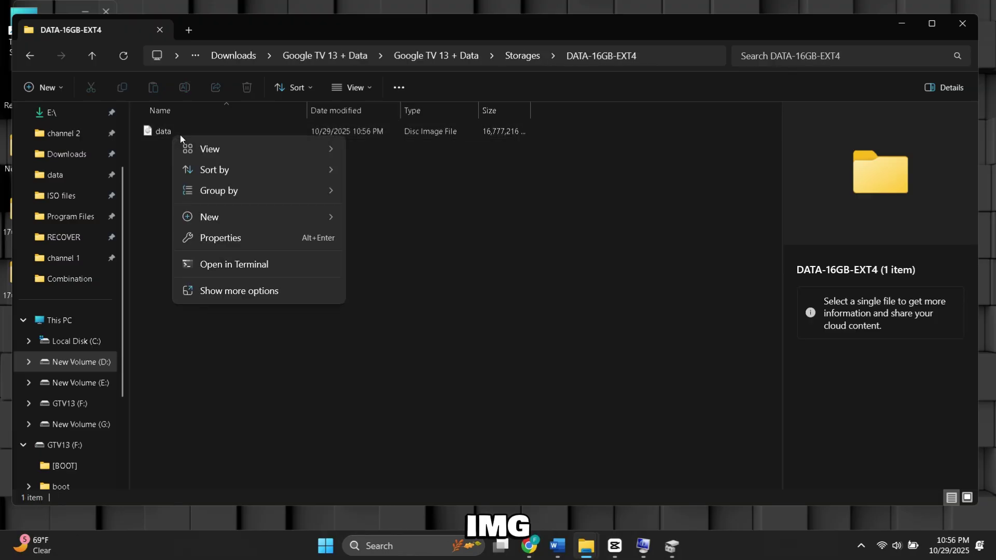
click(161, 129)
right_click(162, 128)
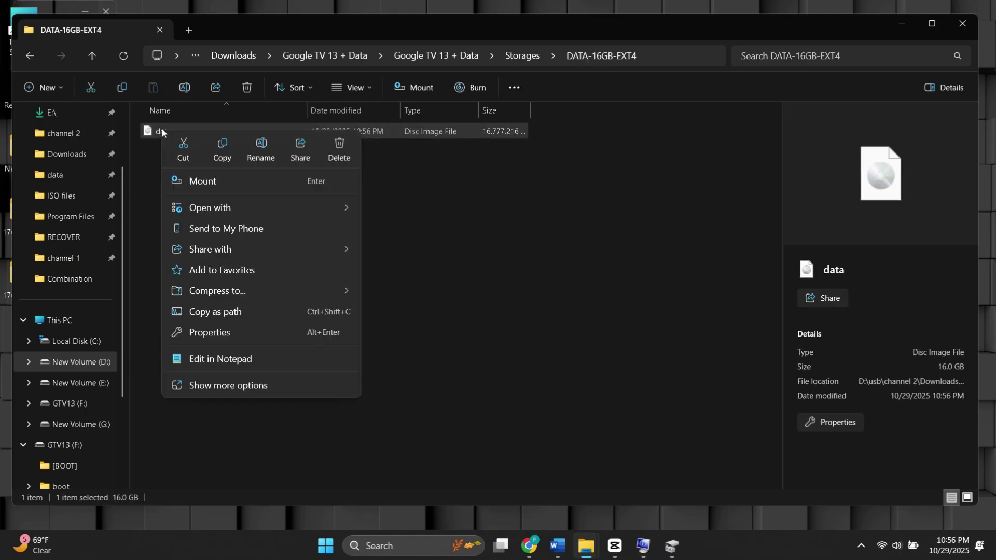
click(214, 160)
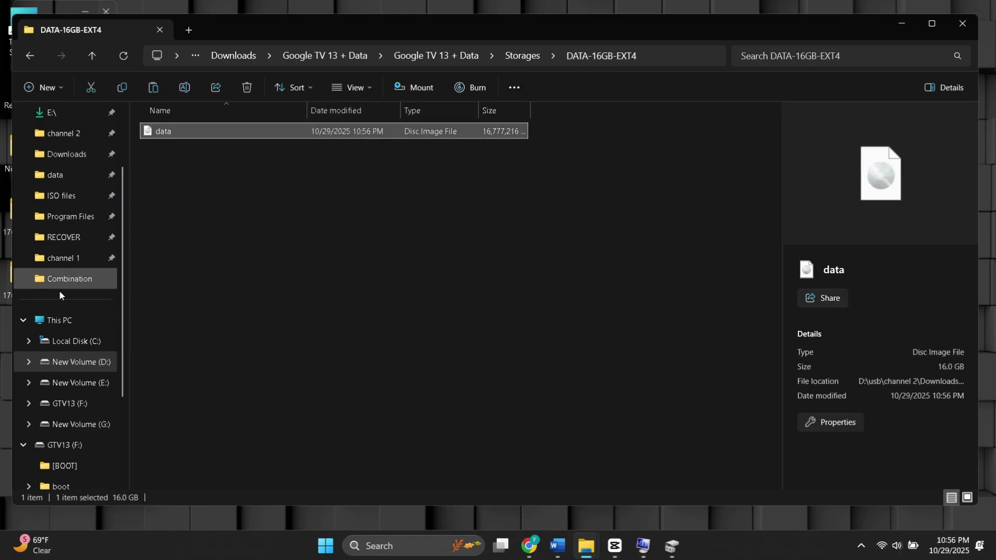
Paste the data image into New Volume (G:) beside system.sfs, then close File Explorer.
click(66, 325)
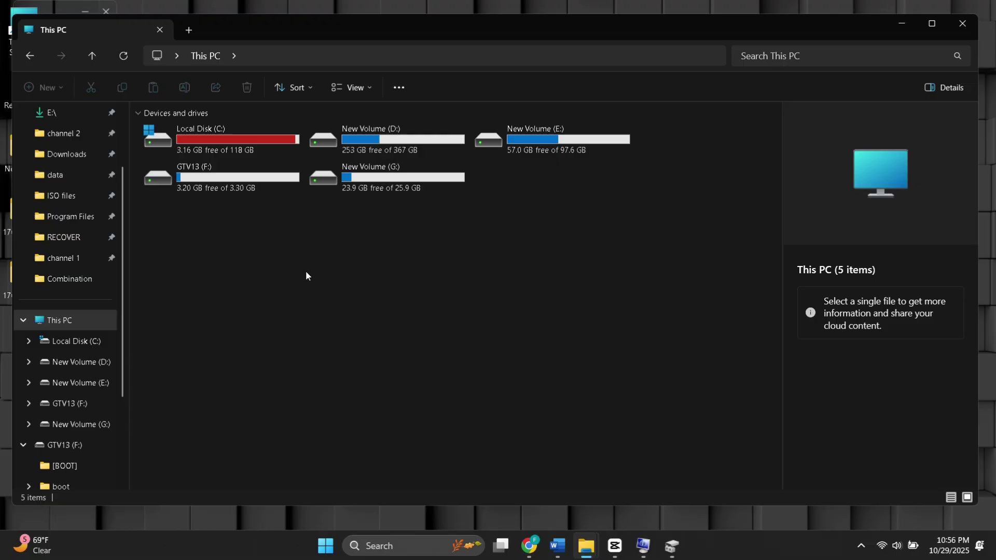
double_click(382, 182)
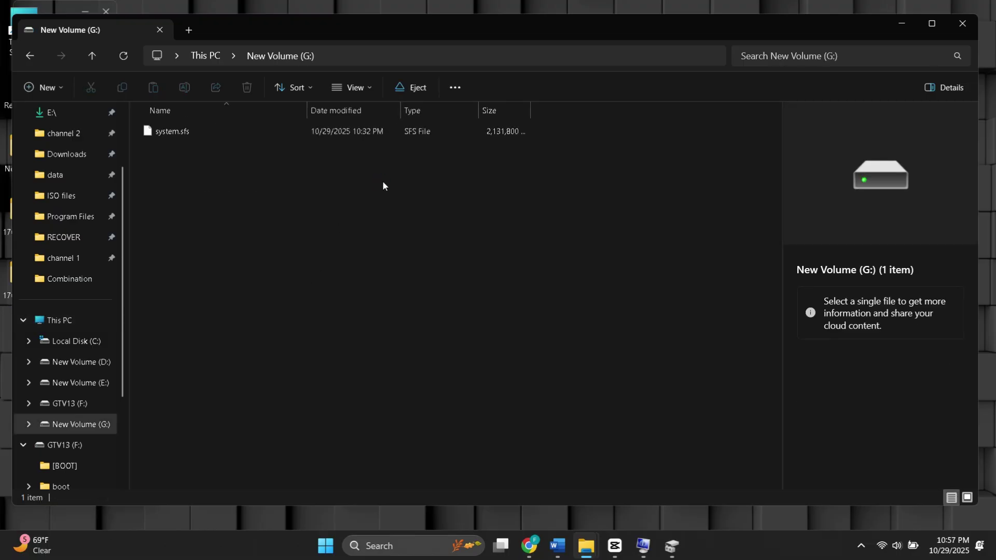
right_click(250, 163)
click(268, 186)
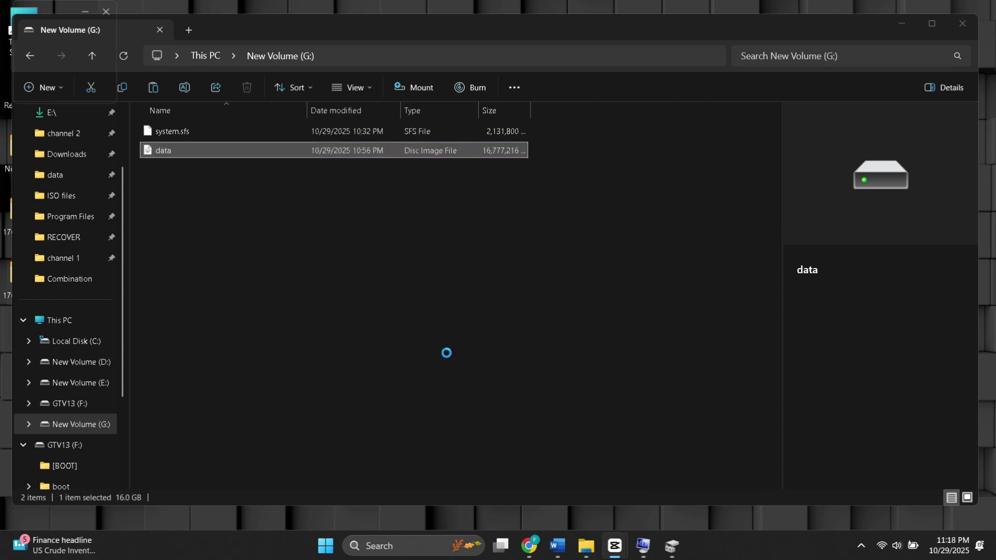
click(464, 203)
click(961, 21)
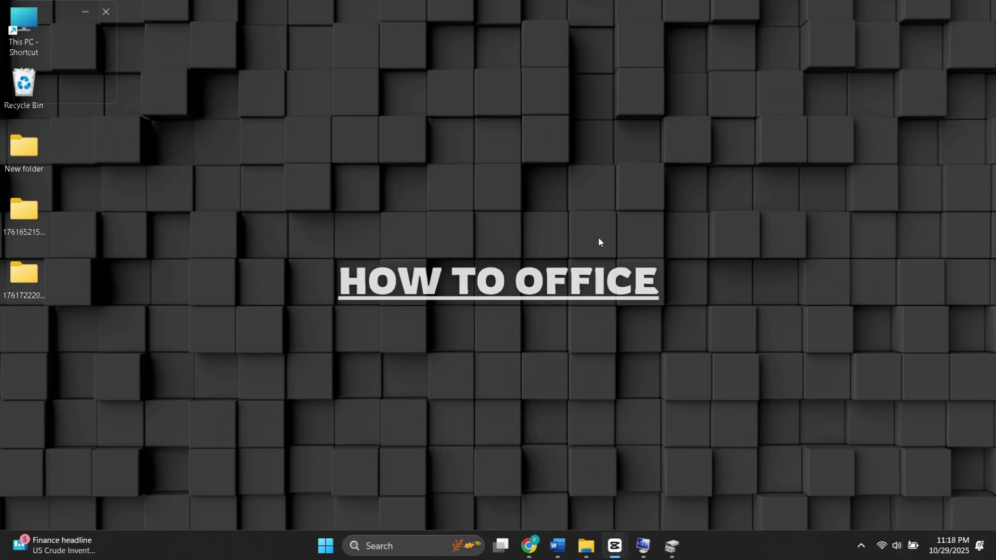
Restart Windows from the Start menu's power options.
right_click(357, 492)
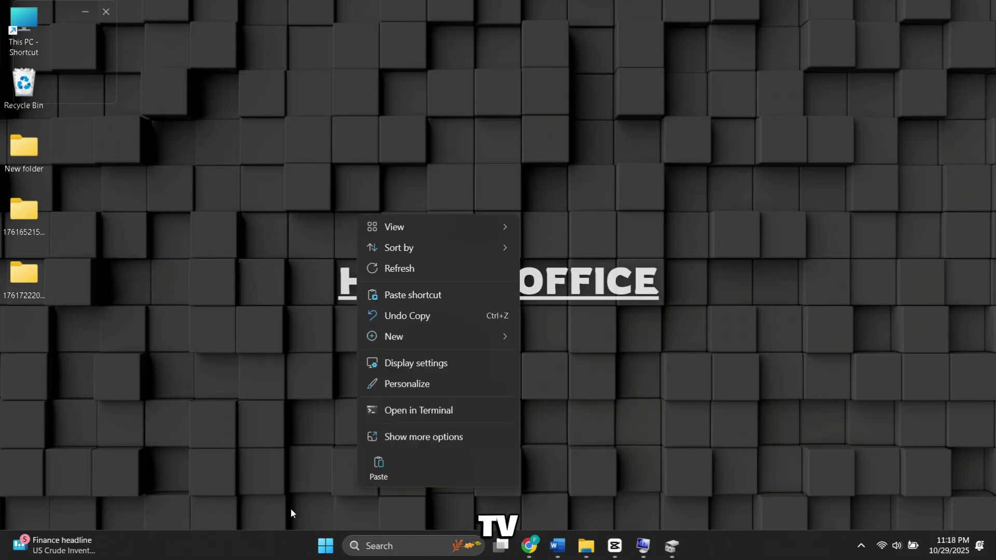
click(319, 552)
click(319, 551)
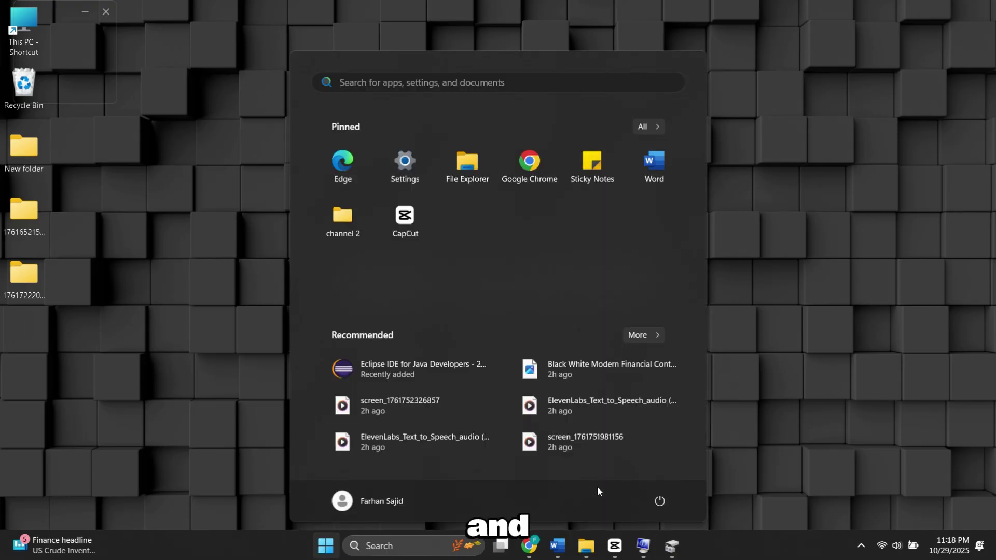
click(657, 504)
click(663, 473)
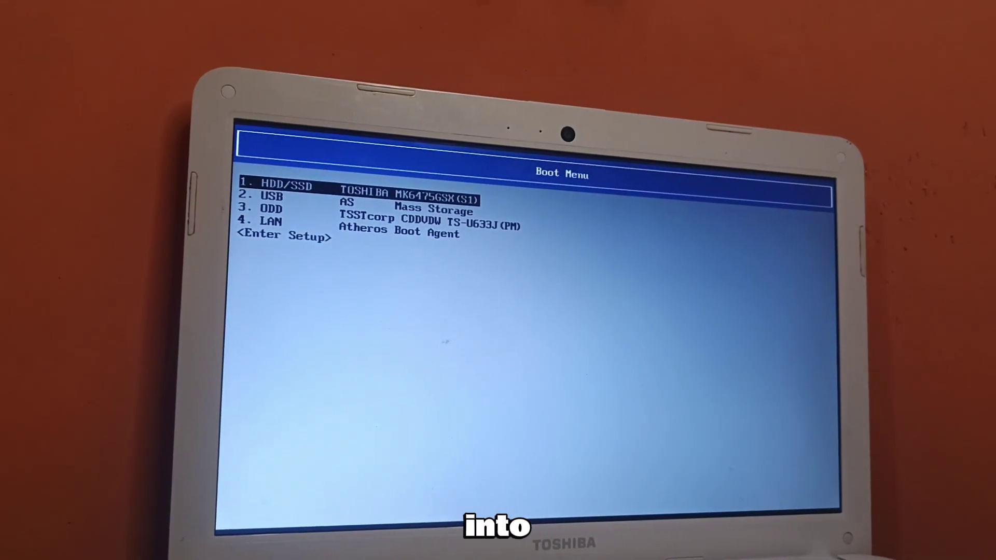
Boot from USB Mass Storage and start the Android TV 13 kernel 6.1.69 entry.
key(Down)
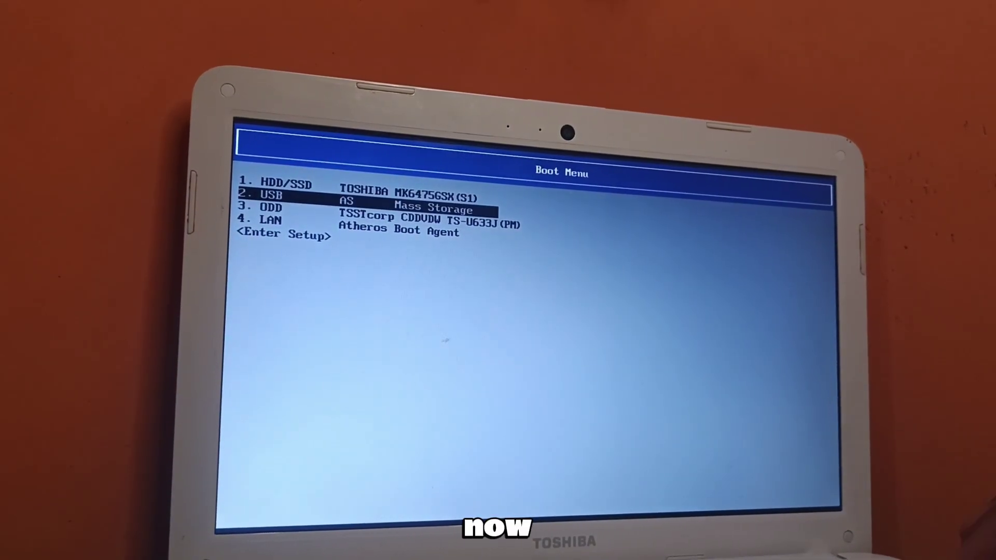
key(Return)
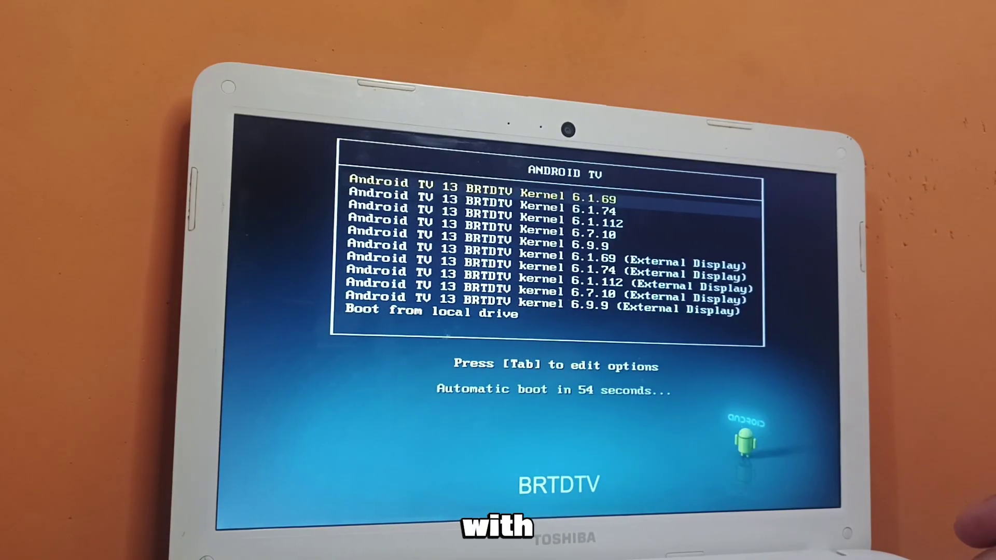
key(Up)
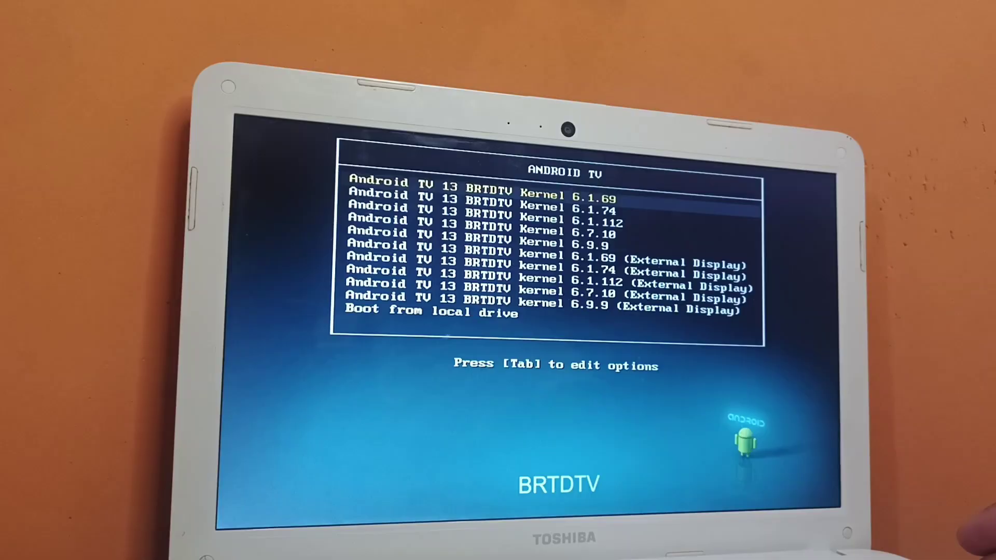
key(Return)
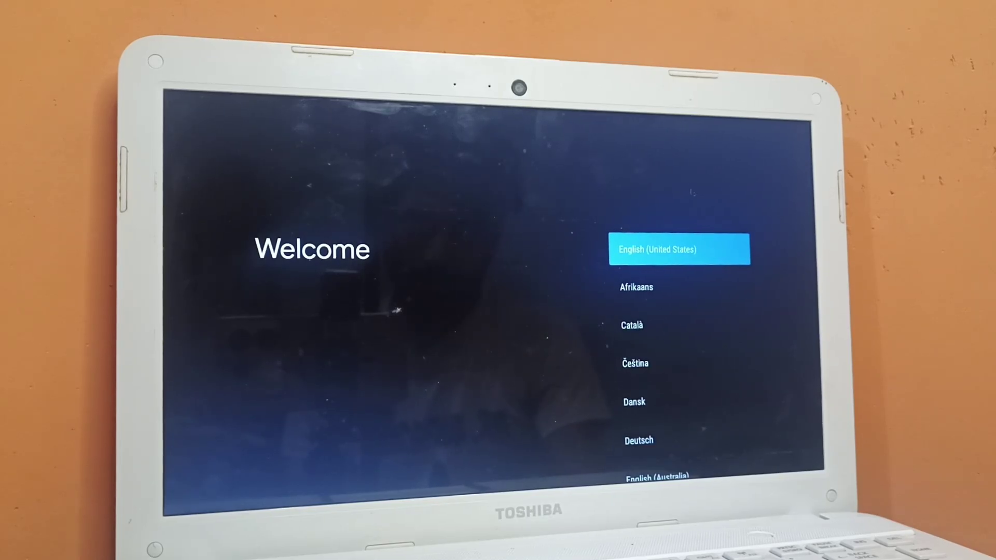
Choose English (United States) and skip setting up the TV with an Android phone.
click(714, 260)
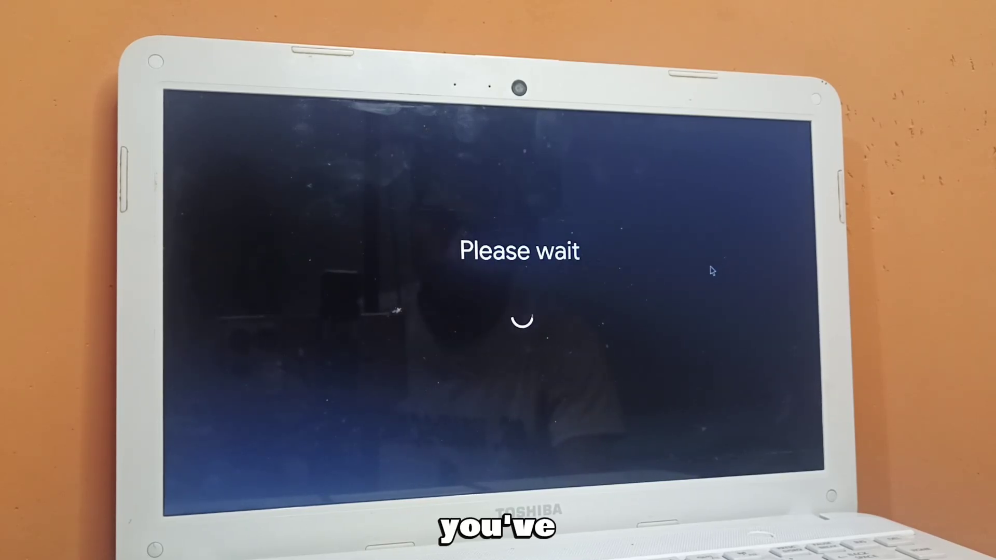
key(Return)
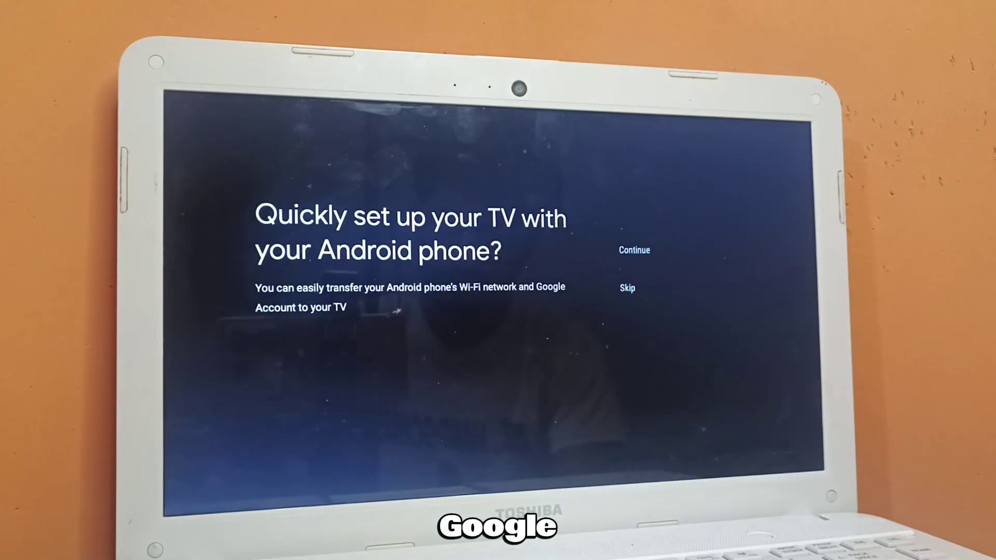
click(634, 251)
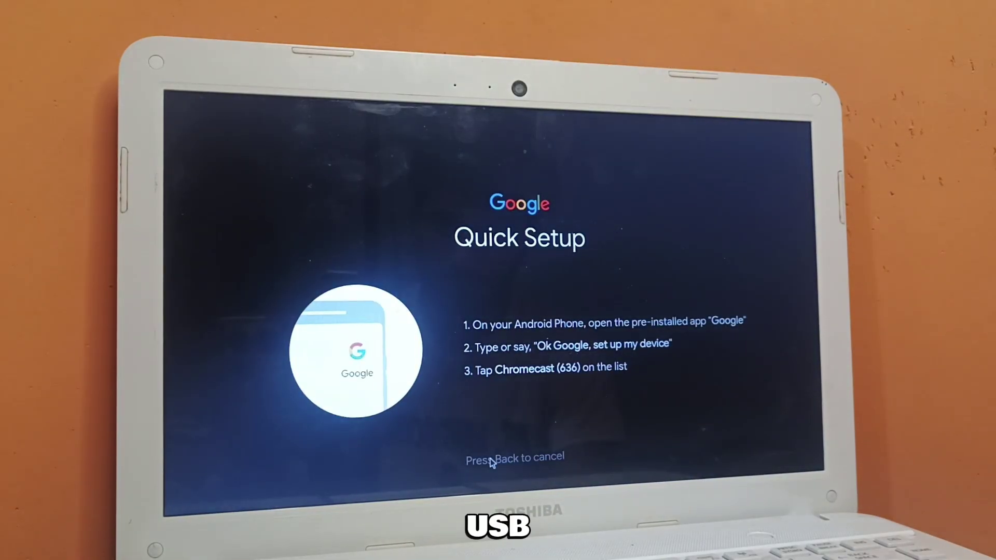
right_click(489, 458)
click(627, 349)
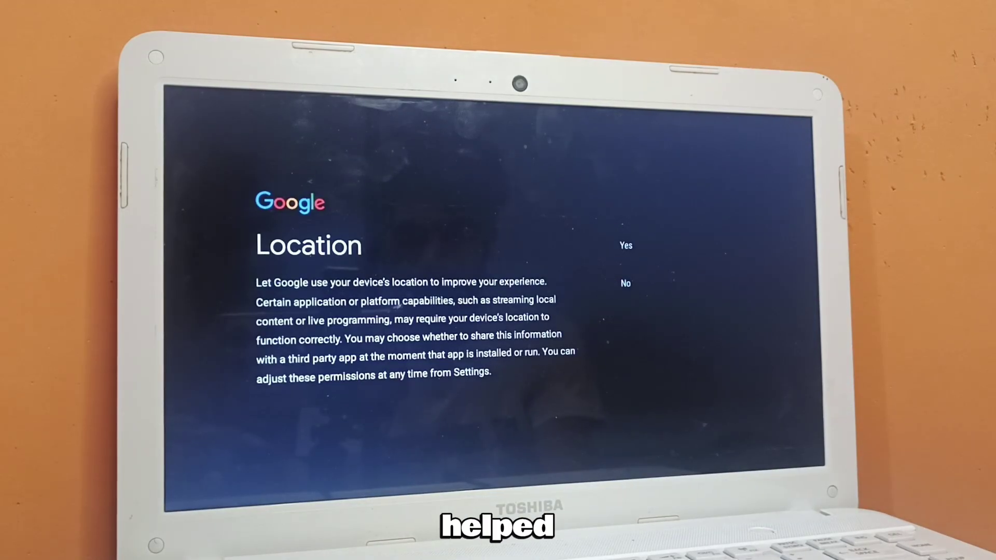
Continue through location, privacy, Assistant and Chromecast setup pages to the home screen.
click(628, 280)
click(628, 281)
click(683, 354)
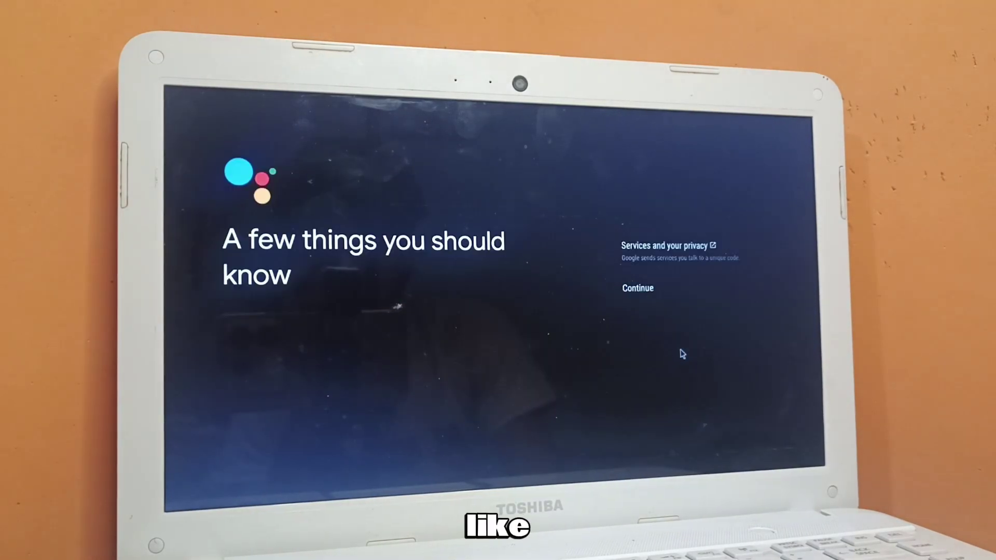
click(642, 291)
click(643, 291)
click(644, 286)
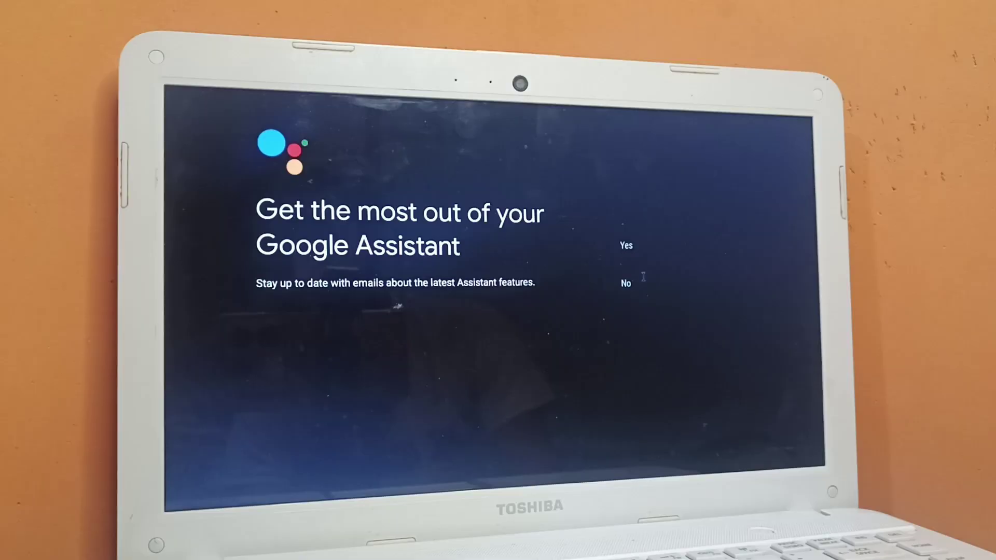
click(636, 280)
click(645, 233)
click(510, 423)
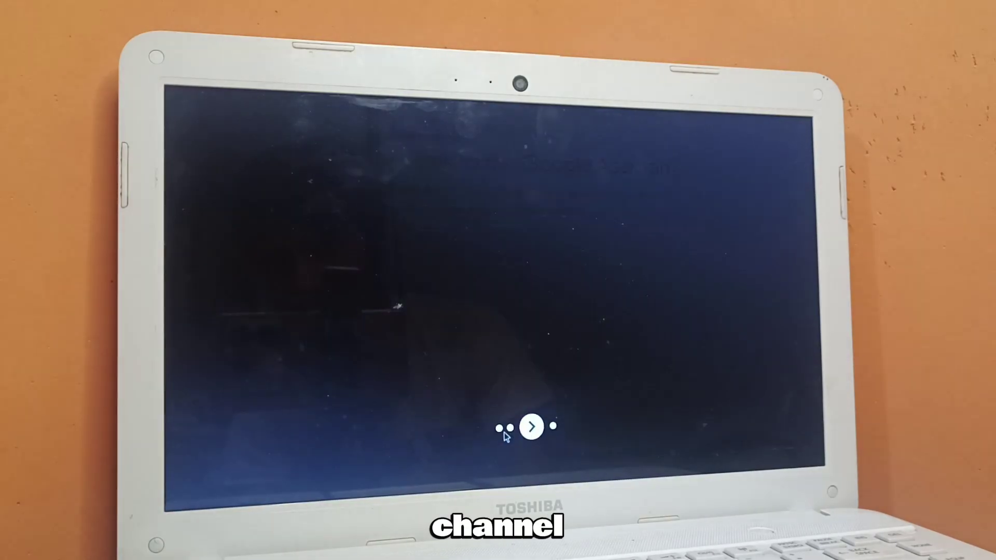
click(529, 423)
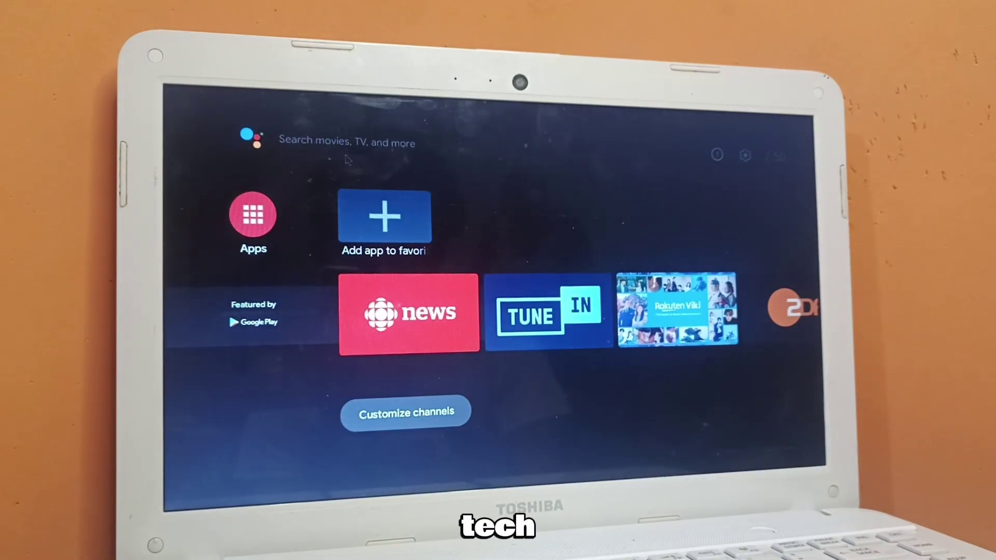
Open the YouTube for Android TV page in Google Play's Entertainment apps.
key(Return)
click(544, 170)
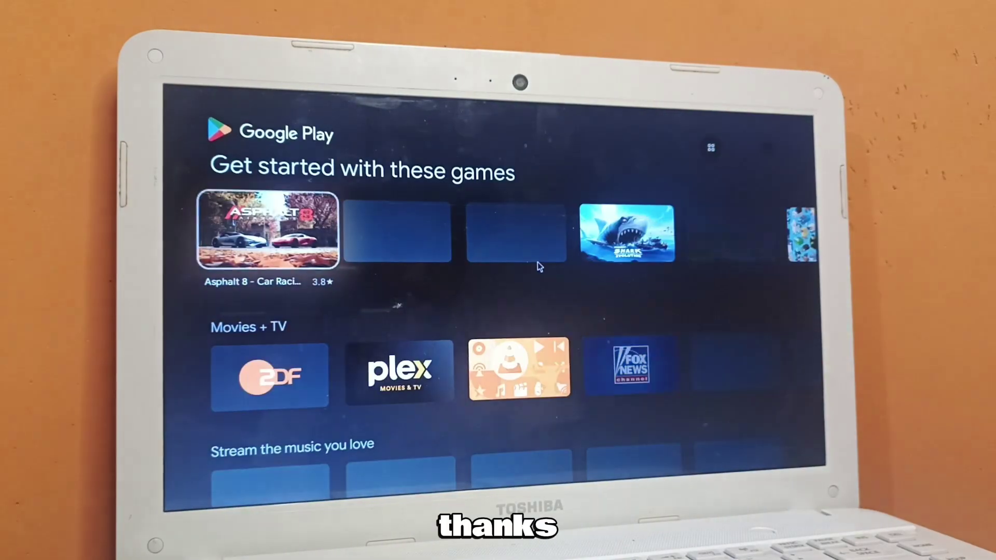
scroll(467, 312, down, 3)
click(291, 470)
click(595, 252)
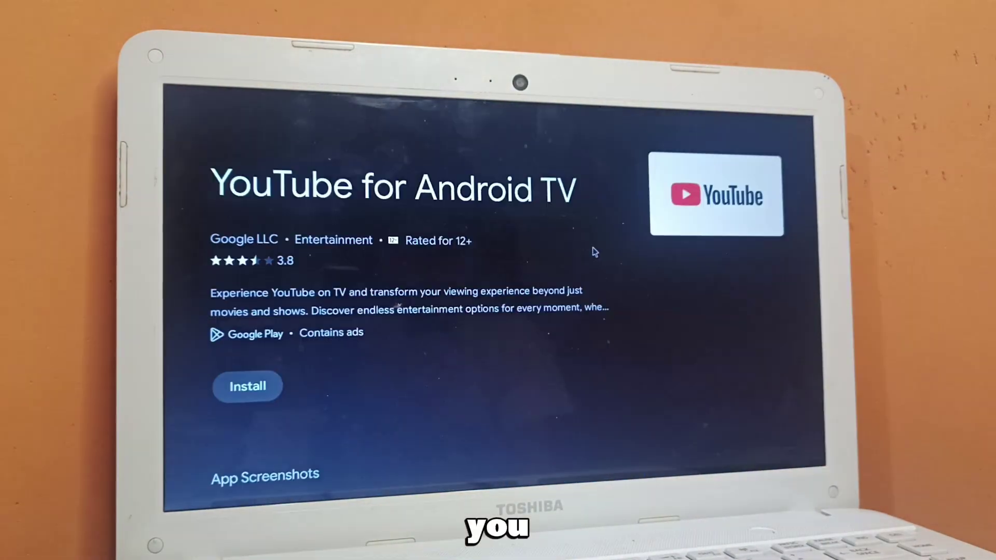